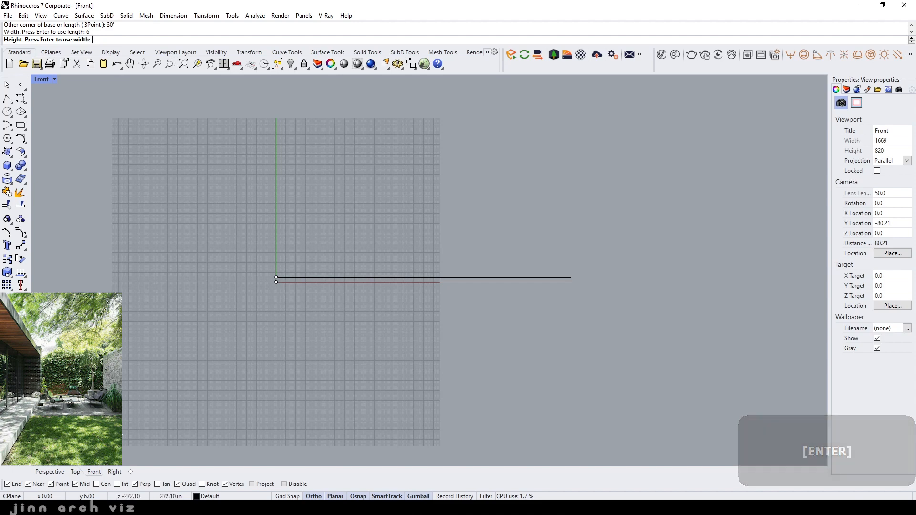
Finish the floor slab box by giving it a height of -40' in the perspective view.
{"action": "left_click", "coordinate": [49, 471]}
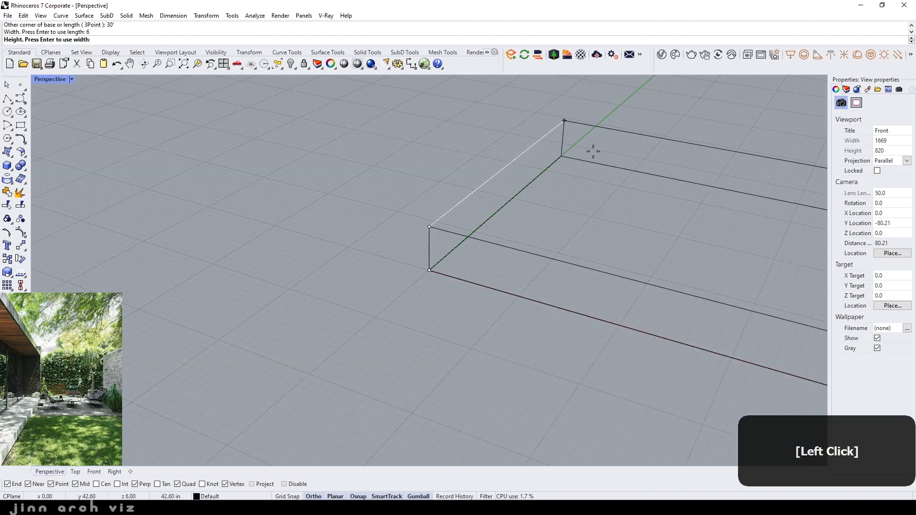
{"action": "type", "text": "-40"}
{"action": "key", "text": "Return"}
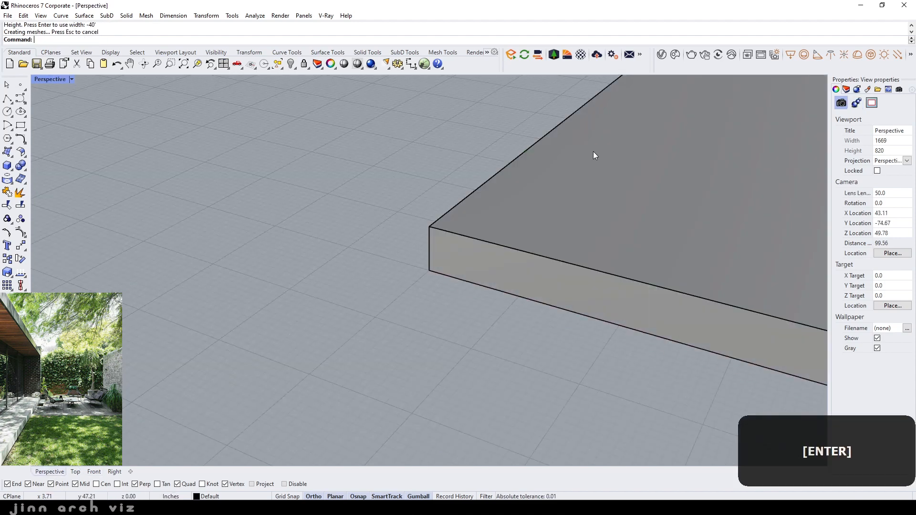
{"action": "scroll", "coordinate": [266, 278], "scroll_direction": "down", "scroll_amount": 5}
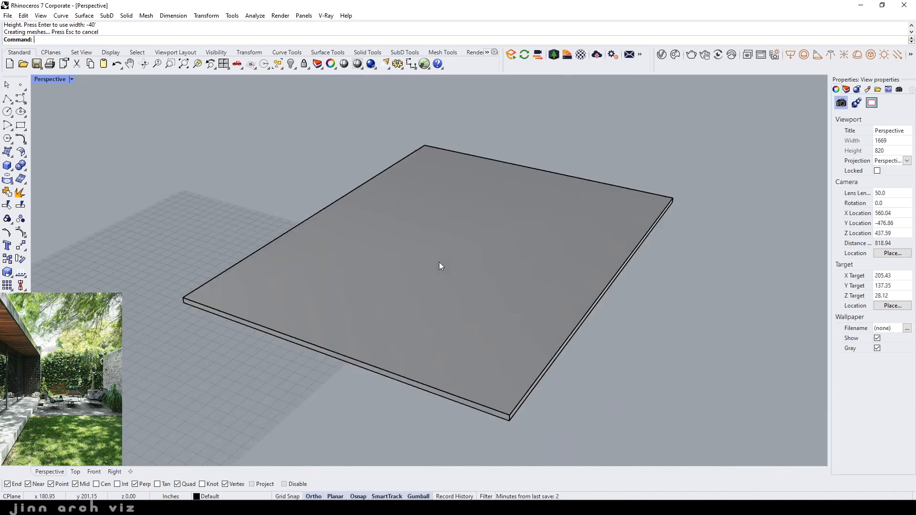
Draw a box from the floor slab's upper corner in the front view, 30' long, 12" wide and -40' in height.
{"action": "left_click", "coordinate": [98, 472]}
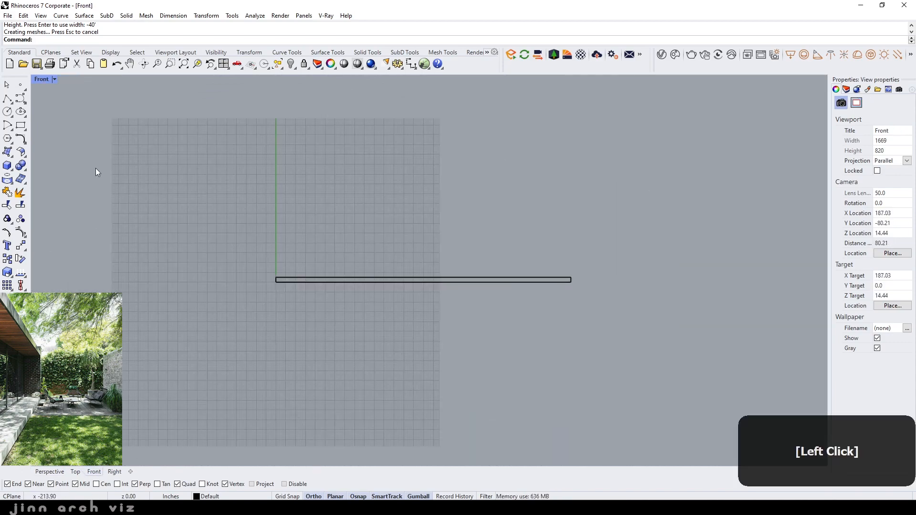
{"action": "left_click", "coordinate": [7, 167]}
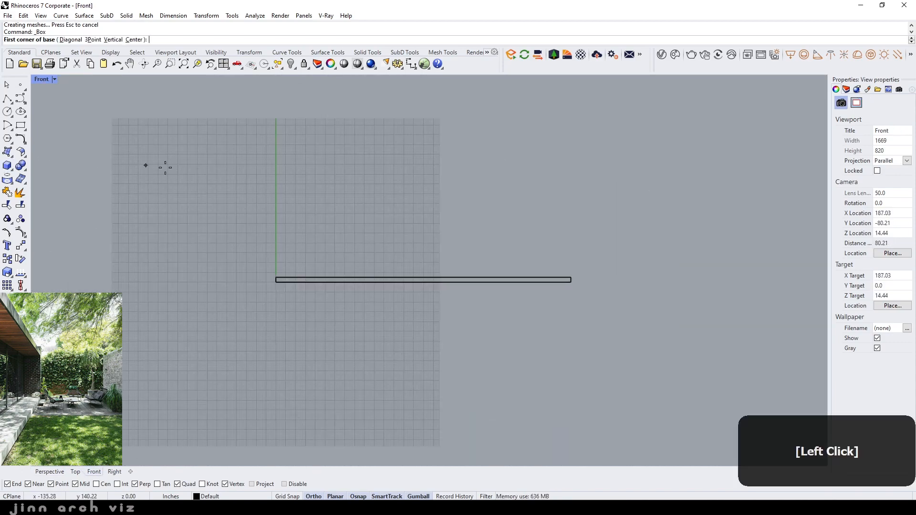
{"action": "left_click", "coordinate": [276, 277]}
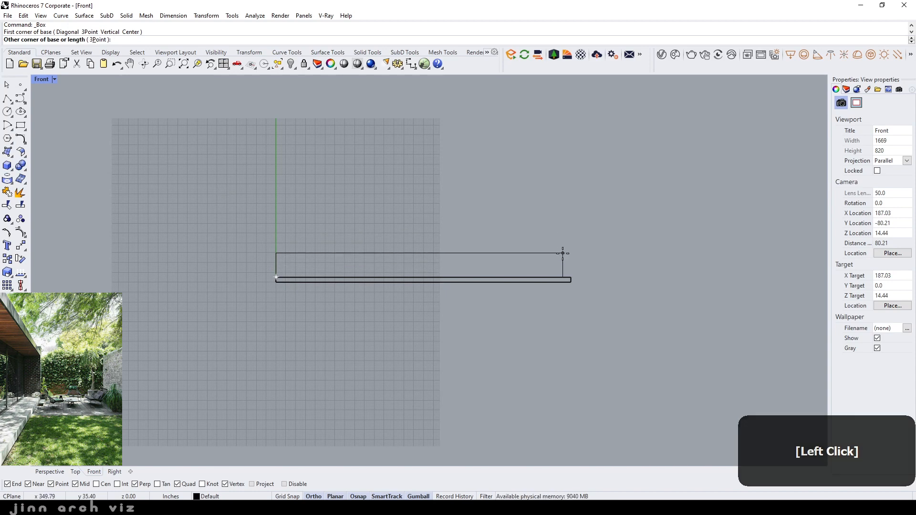
{"action": "key", "text": "Return"}
{"action": "type", "text": "12"}
{"action": "key", "text": "Return"}
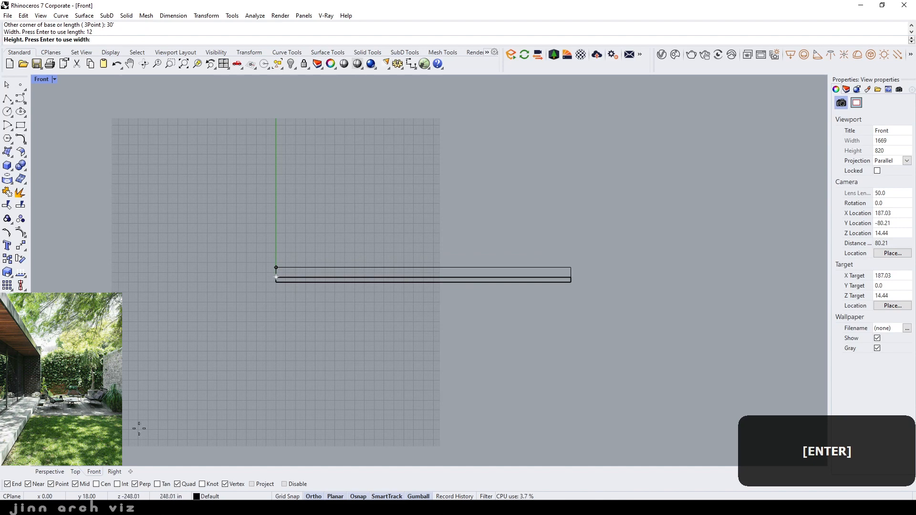
{"action": "left_click", "coordinate": [49, 472]}
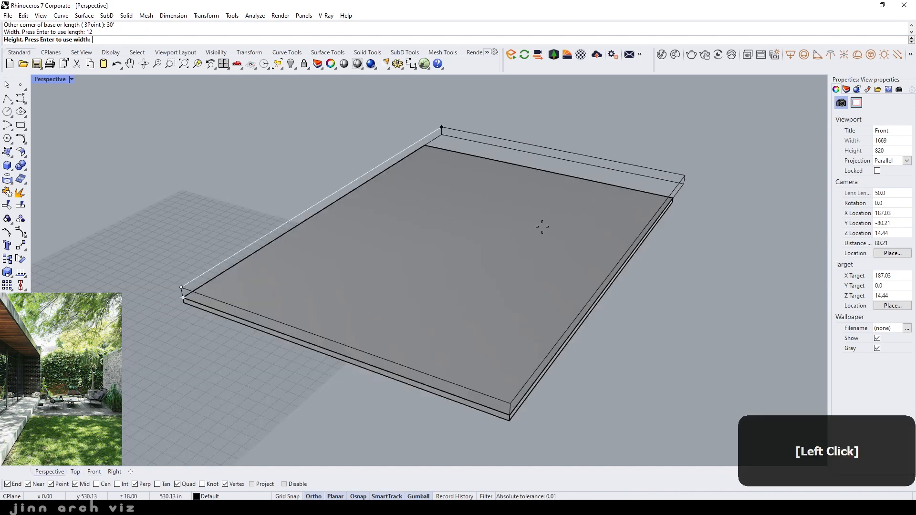
{"action": "type", "text": "-40'"}
{"action": "key", "text": "Return"}
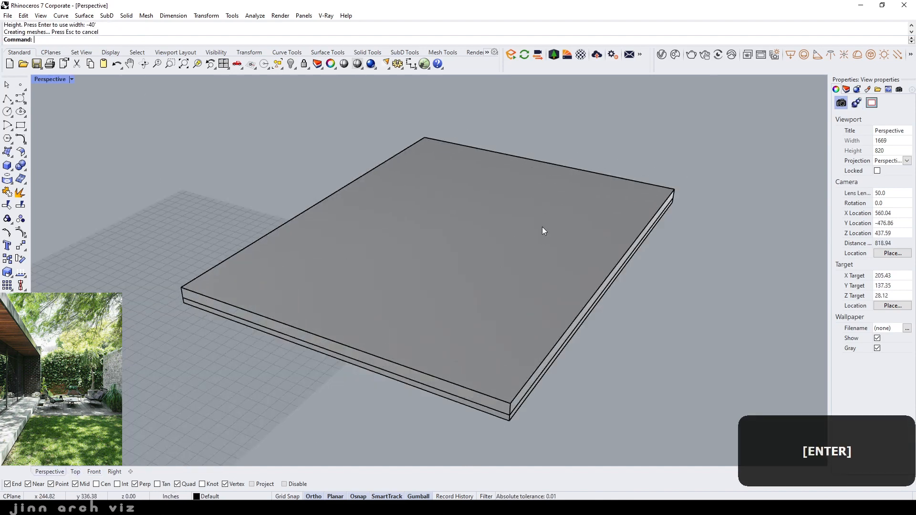
Raise the upper slab by 12' vertically in the front view to form the roof.
{"action": "left_click", "coordinate": [93, 472]}
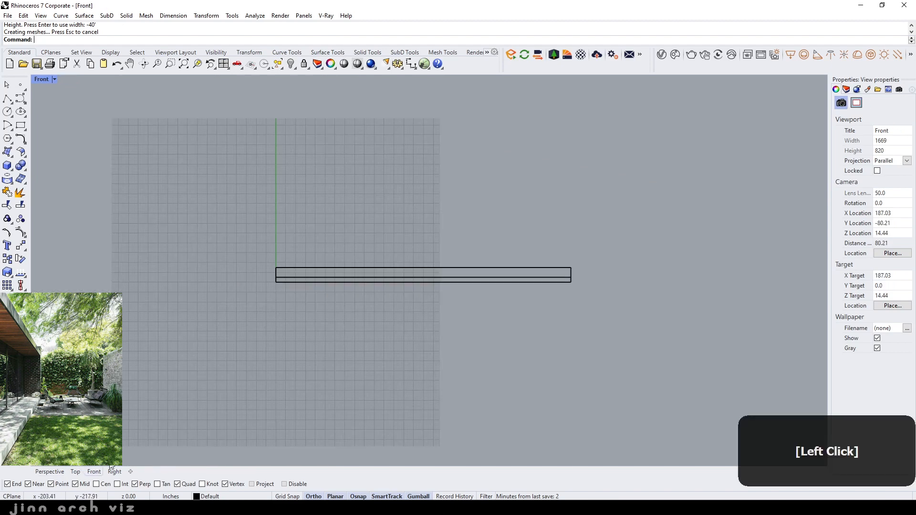
{"action": "left_click", "coordinate": [372, 274]}
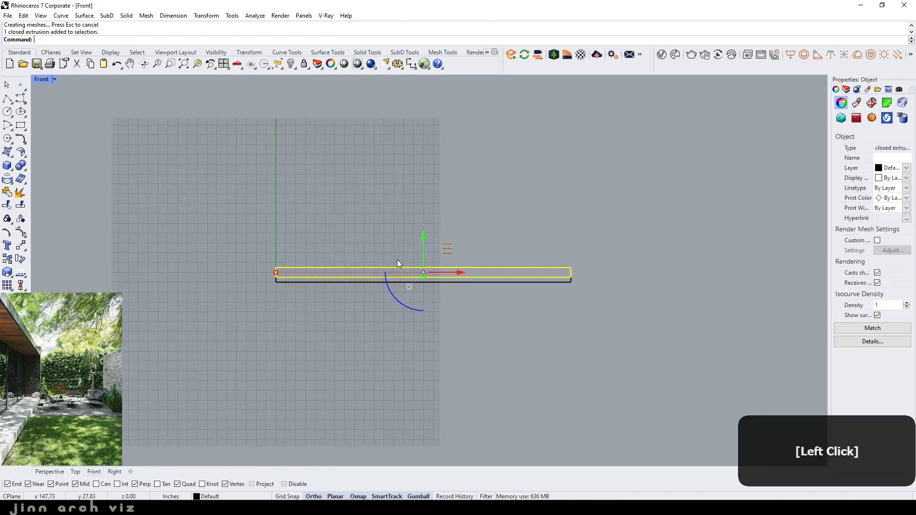
{"action": "left_click", "coordinate": [424, 237]}
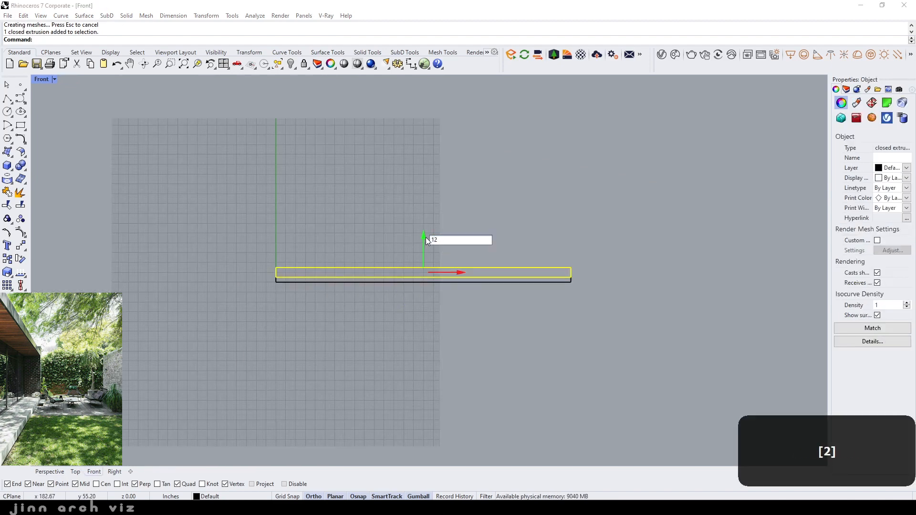
{"action": "key", "text": "Return"}
{"action": "left_click", "coordinate": [630, 191]}
{"action": "scroll", "coordinate": [569, 153], "scroll_direction": "up", "scroll_amount": 6}
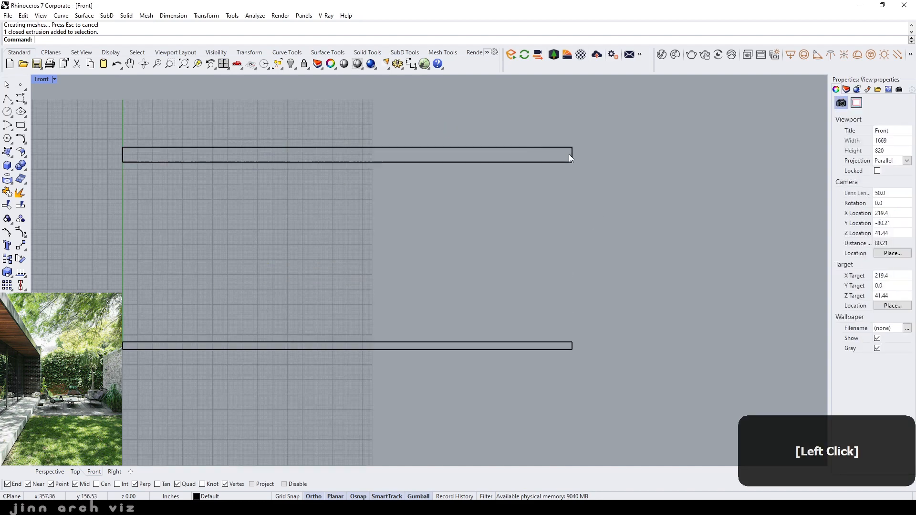
Shift the roof slab's right end face by -12.15 along the horizontal axis.
{"action": "left_click", "coordinate": [574, 155], "text": "ctrl+shift"}
{"action": "left_click", "coordinate": [614, 156]}
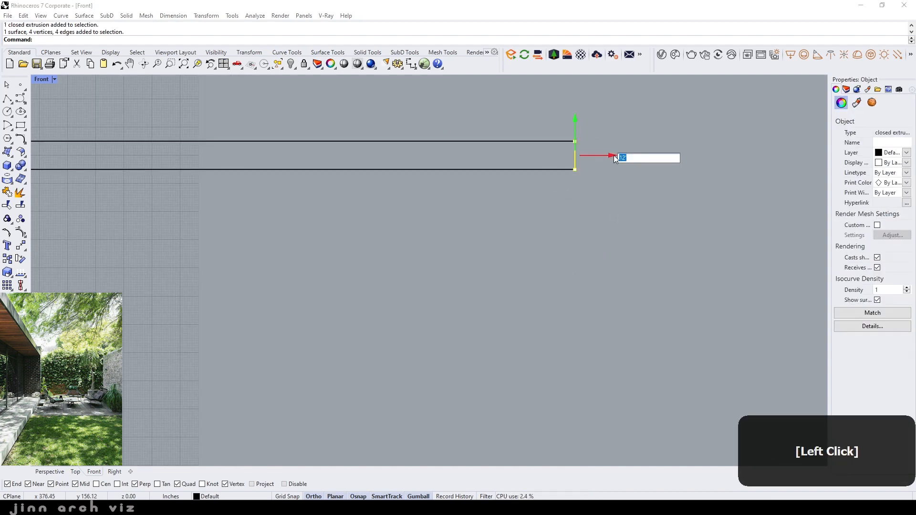
{"action": "type", "text": "-"}
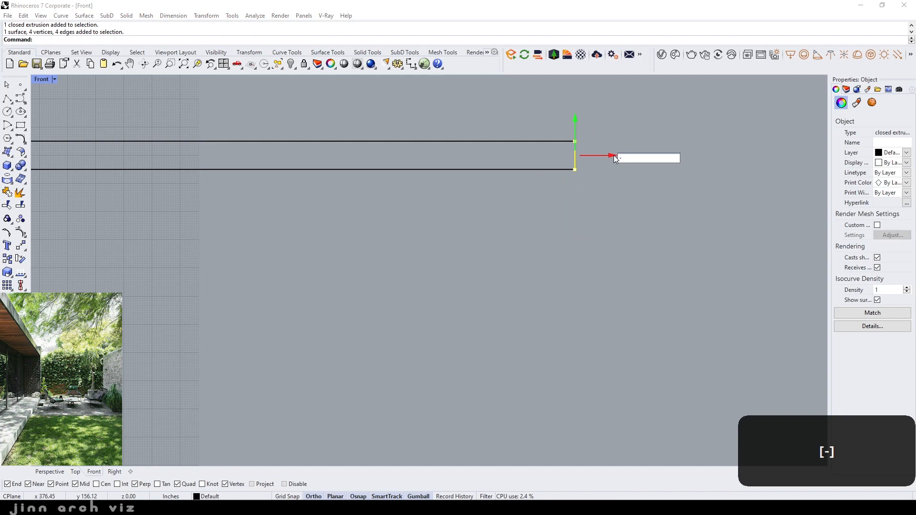
{"action": "type", "text": "12.15"}
{"action": "key", "text": "Return"}
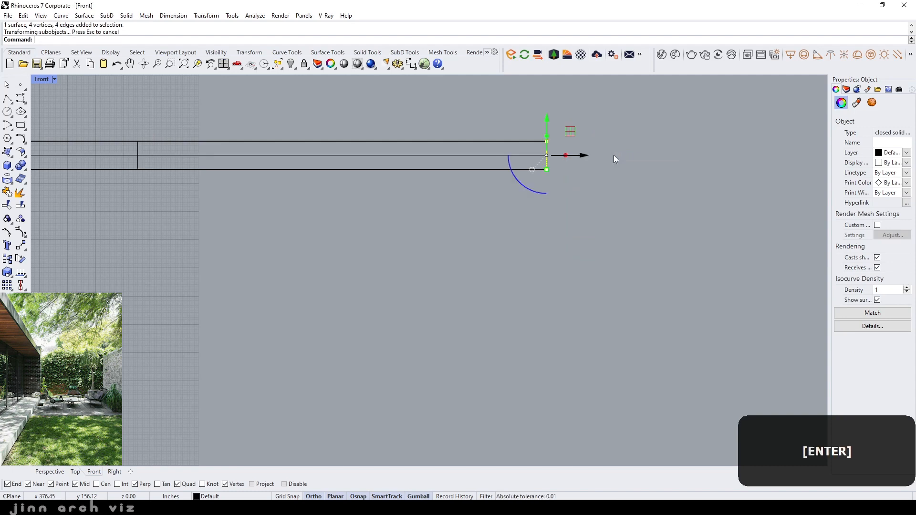
{"action": "left_click", "coordinate": [417, 302]}
{"action": "scroll", "coordinate": [189, 270], "scroll_direction": "down", "scroll_amount": 3}
{"action": "left_click", "coordinate": [182, 240], "text": "ctrl+shift"}
{"action": "left_click", "coordinate": [215, 240]}
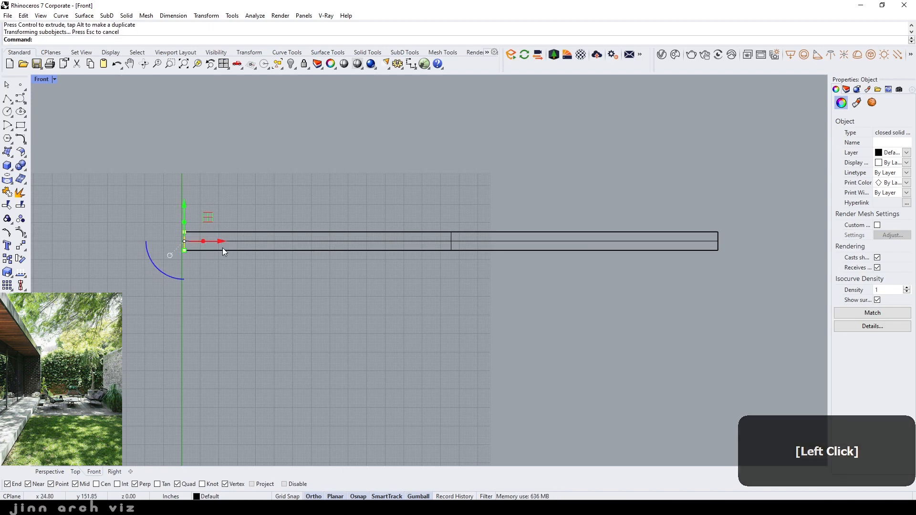
{"action": "key", "text": "ctrl+z"}
Shift the roof slab's left end face inward by 12.15 along the horizontal axis.
{"action": "left_click_drag", "start_coordinate": [149, 207], "coordinate": [208, 315], "text": "ctrl+shift"}
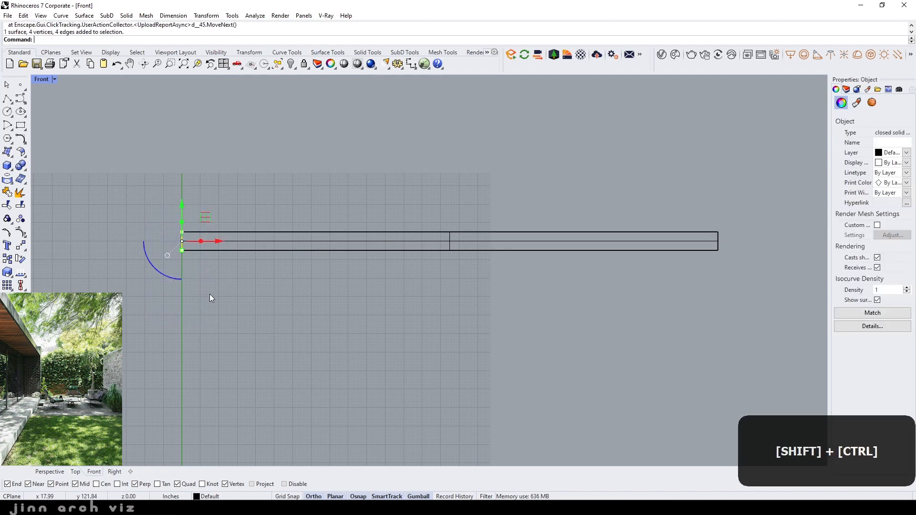
{"action": "left_click", "coordinate": [219, 240]}
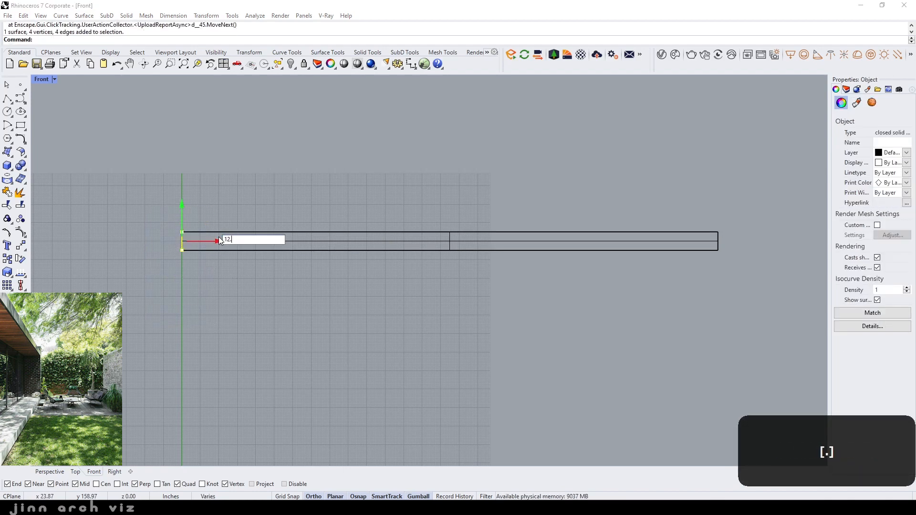
{"action": "type", "text": "12.15"}
{"action": "key", "text": "Return"}
{"action": "left_click", "coordinate": [383, 347]}
Build the left wall as a 12" wide box from the floor slab's upper-left corner to the roof's upper edge, with height -40'.
{"action": "scroll", "coordinate": [350, 213], "scroll_direction": "down", "scroll_amount": 2}
{"action": "scroll", "coordinate": [314, 280], "scroll_direction": "up", "scroll_amount": 1}
{"action": "left_click", "coordinate": [7, 165]}
{"action": "scroll", "coordinate": [234, 294], "scroll_direction": "up", "scroll_amount": 1}
{"action": "left_click", "coordinate": [261, 356]}
{"action": "type", "text": "12"}
{"action": "key", "text": "Return"}
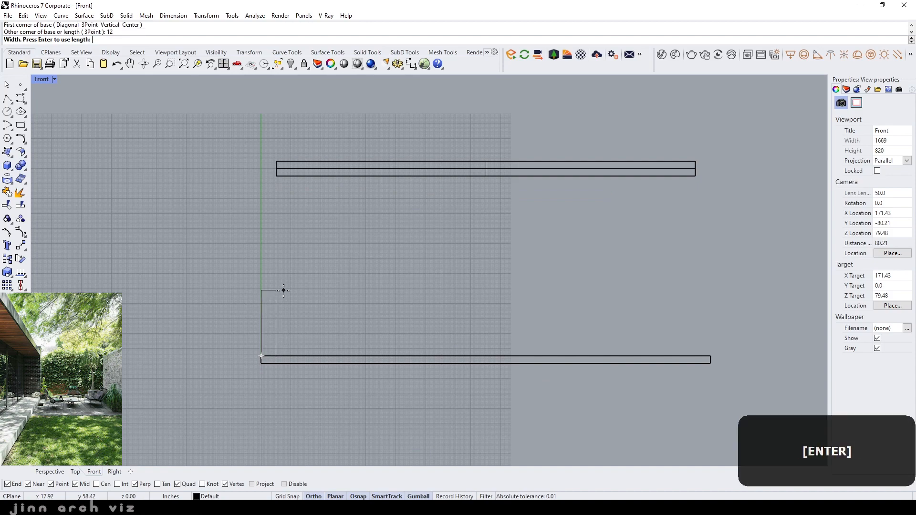
{"action": "scroll", "coordinate": [258, 140], "scroll_direction": "up", "scroll_amount": 3}
{"action": "scroll", "coordinate": [299, 172], "scroll_direction": "up", "scroll_amount": 5}
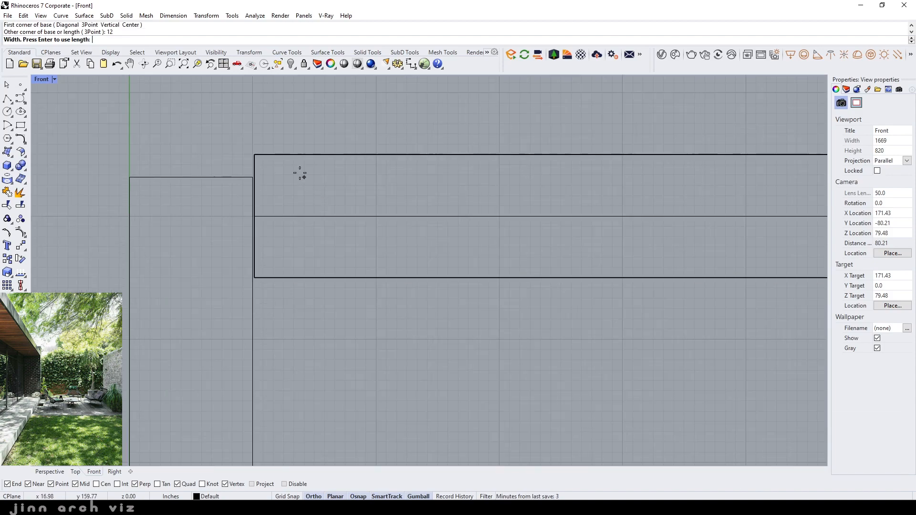
{"action": "left_click", "coordinate": [242, 160]}
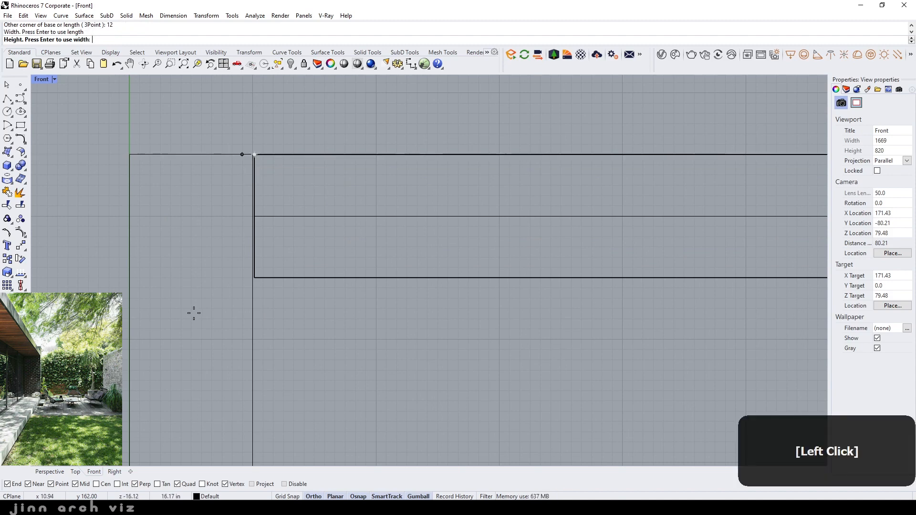
{"action": "left_click", "coordinate": [50, 472]}
{"action": "type", "text": "-40"}
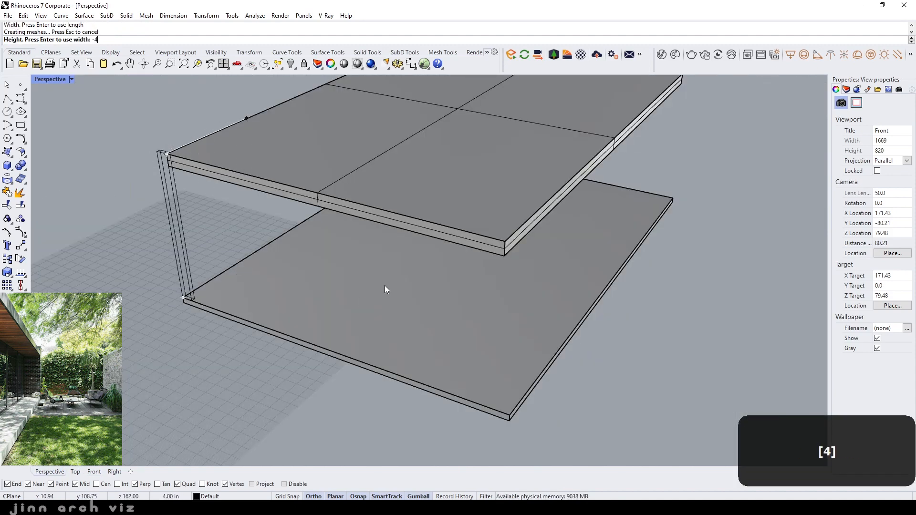
{"action": "key", "text": "Return"}
{"action": "scroll", "coordinate": [266, 176], "scroll_direction": "down", "scroll_amount": 3}
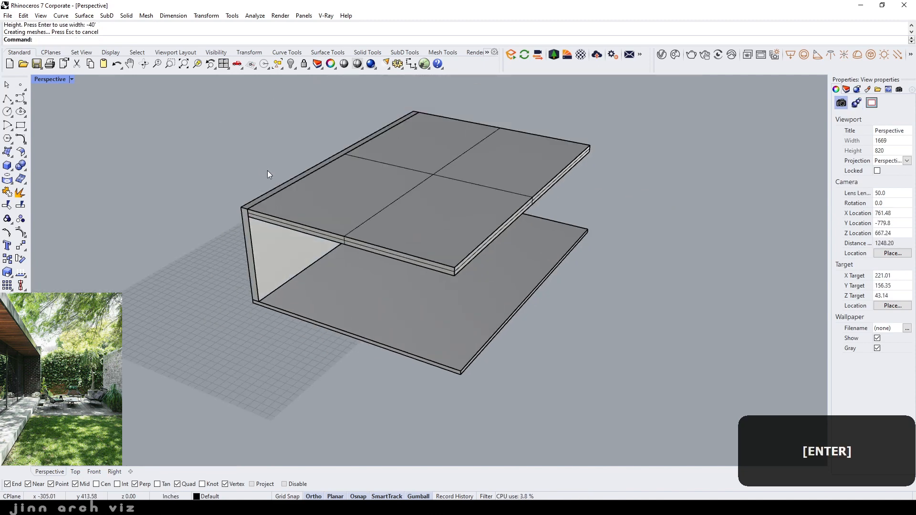
Raise the left wall's top face by 18" to form a parapet above the roof.
{"action": "scroll", "coordinate": [245, 197], "scroll_direction": "up", "scroll_amount": 6}
{"action": "left_click", "coordinate": [296, 248], "text": "ctrl+shift"}
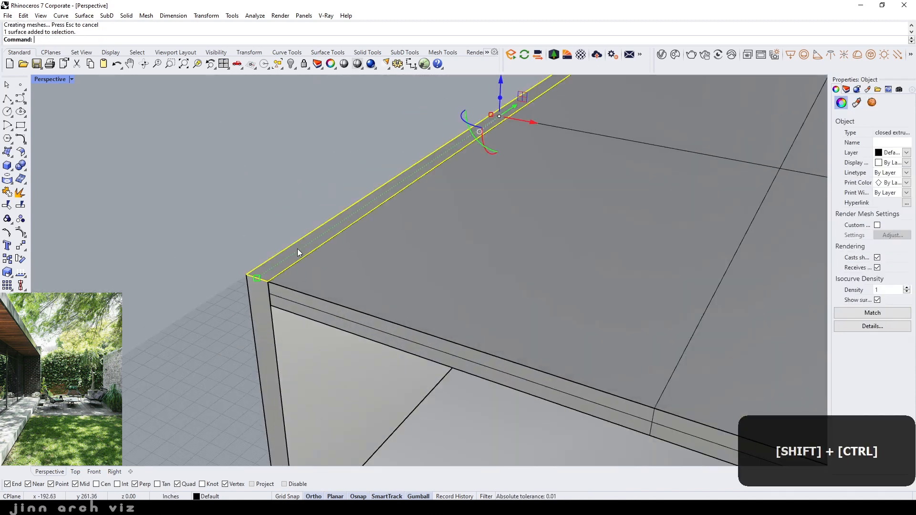
{"action": "scroll", "coordinate": [450, 224], "scroll_direction": "down", "scroll_amount": 2, "text": "ctrl"}
{"action": "left_click", "coordinate": [488, 115]}
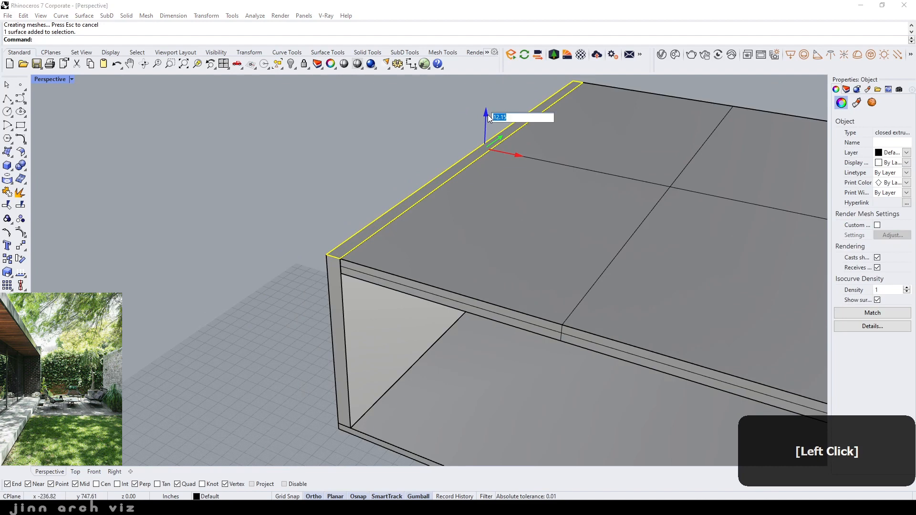
{"action": "type", "text": "18"}
{"action": "key", "text": "Return"}
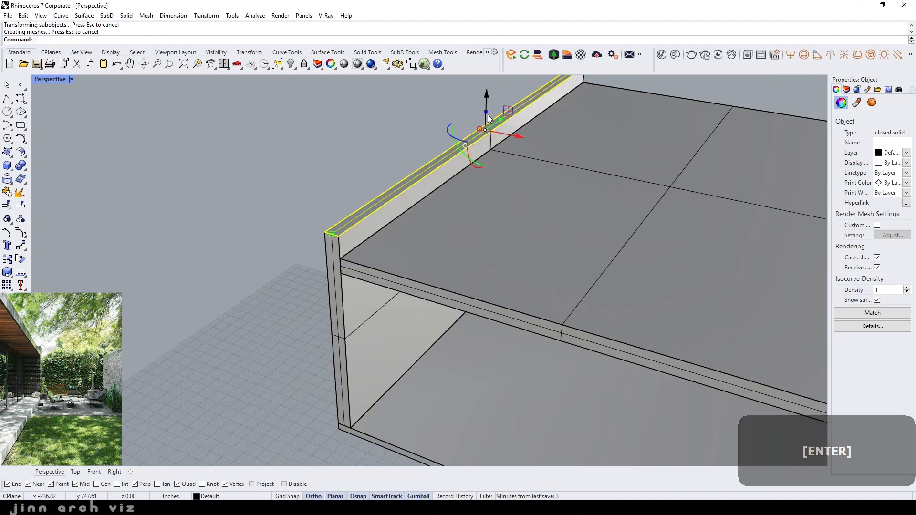
Mirror a copy of the left wall to the opposite side about a vertical line through the roof slab's midpoint.
{"action": "left_click", "coordinate": [94, 472]}
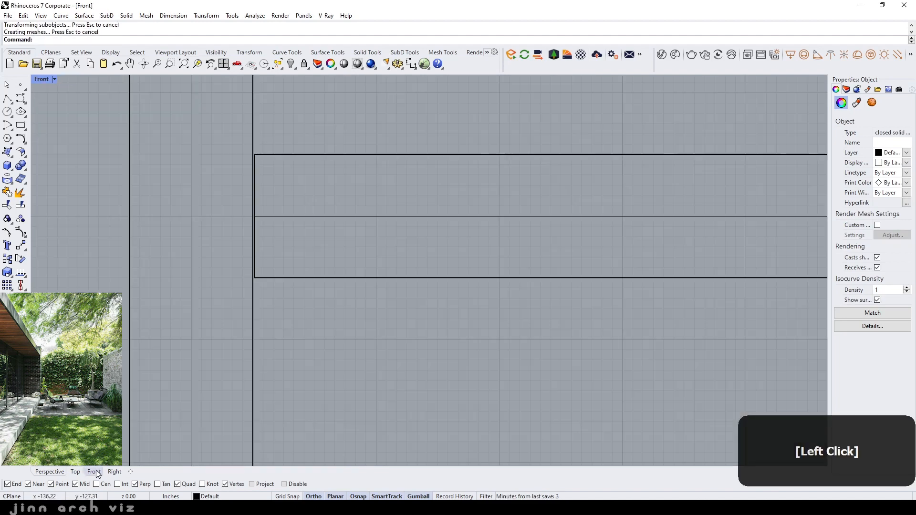
{"action": "scroll", "coordinate": [230, 313], "scroll_direction": "down", "scroll_amount": 3}
{"action": "left_click", "coordinate": [245, 231]}
{"action": "scroll", "coordinate": [245, 230], "scroll_direction": "down", "scroll_amount": 2}
{"action": "left_click", "coordinate": [217, 316]}
{"action": "type", "text": "Mirror"}
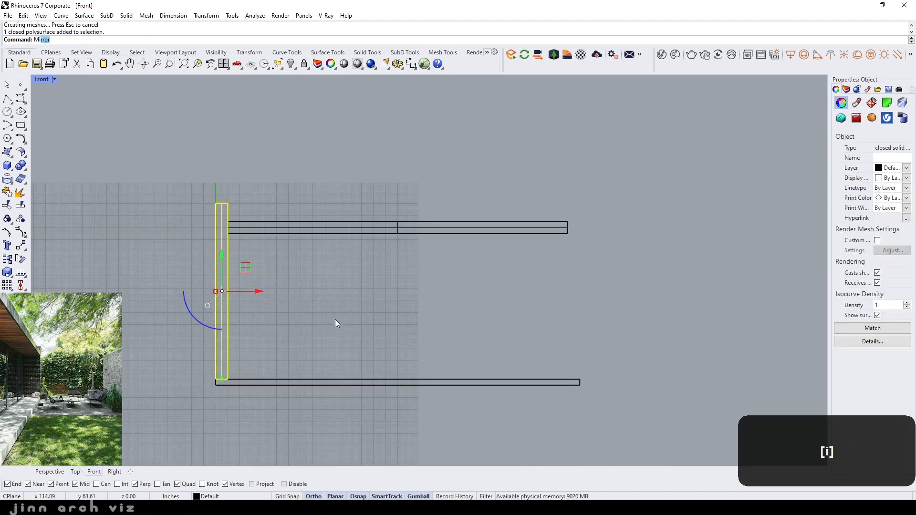
{"action": "key", "text": "space"}
{"action": "left_click", "coordinate": [398, 233]}
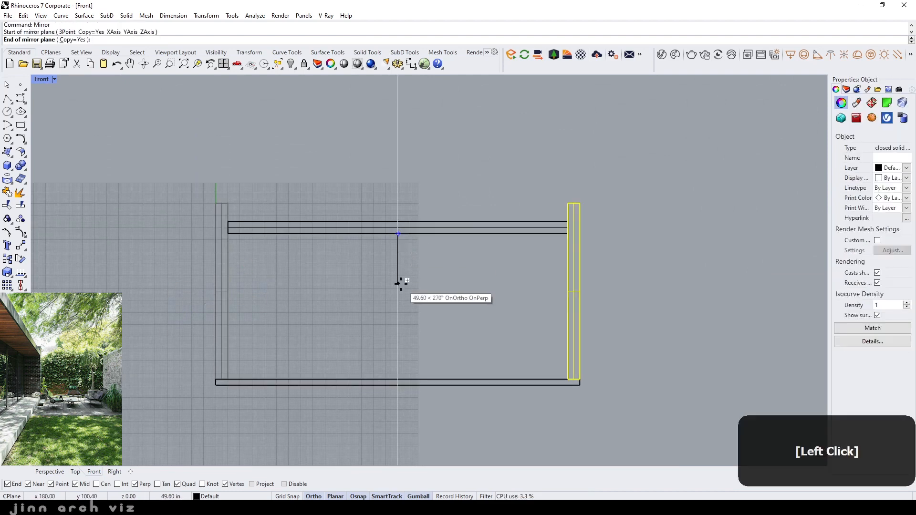
{"action": "left_click", "coordinate": [397, 283]}
{"action": "key", "text": "Escape"}
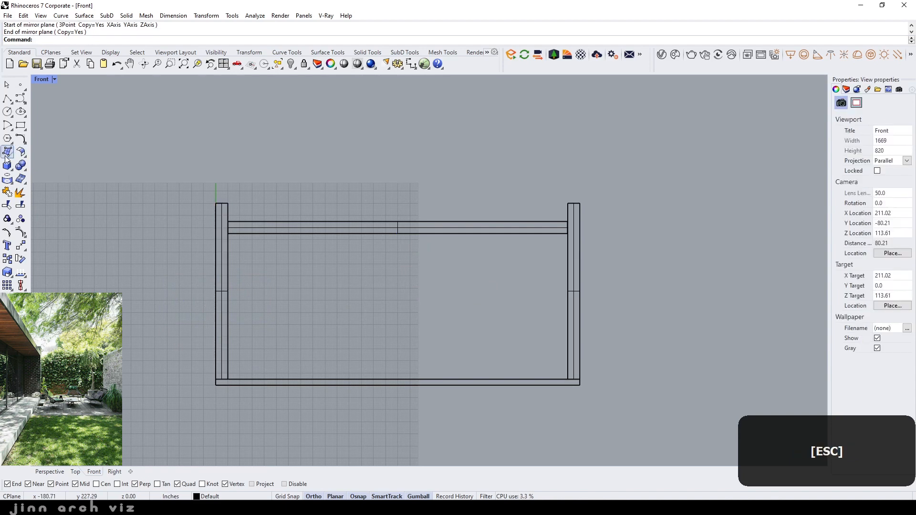
Draw a 336" by 12' rectangle from the inner lower corner of the left wall in the front view.
{"action": "left_click", "coordinate": [21, 125]}
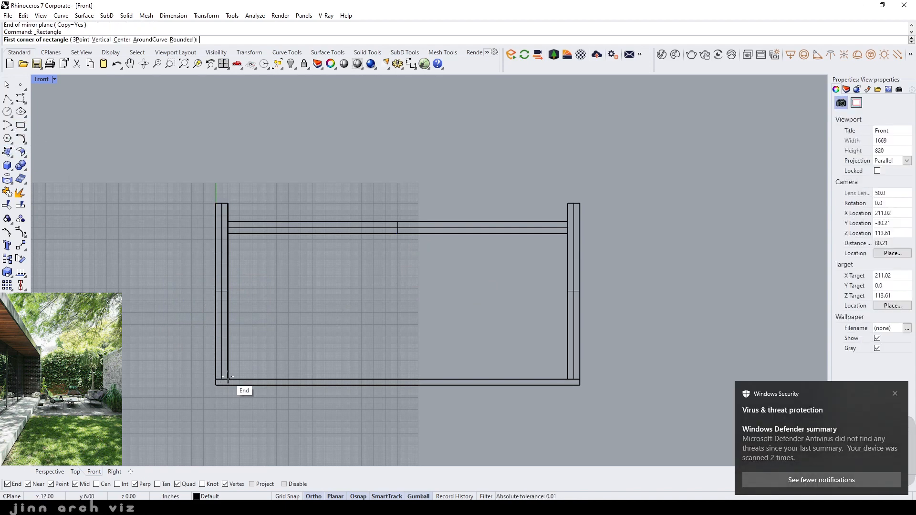
{"action": "left_click", "coordinate": [227, 377]}
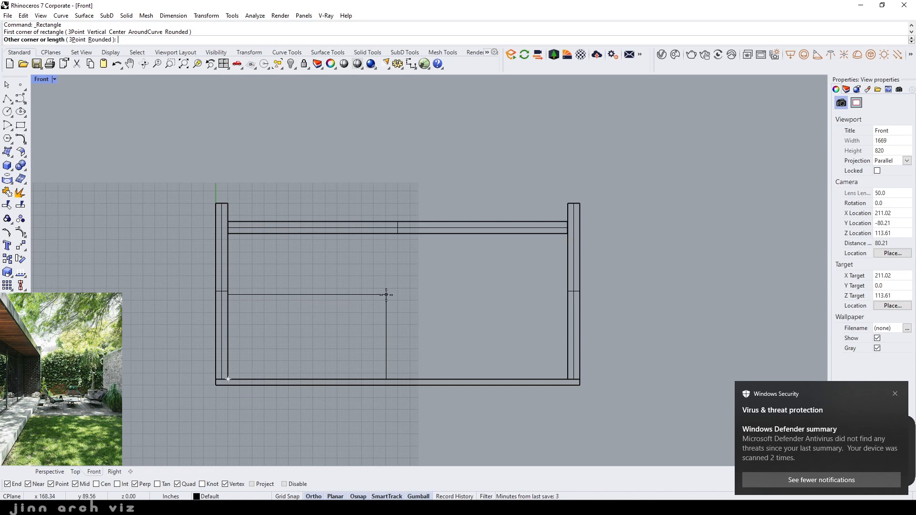
{"action": "type", "text": "336"}
{"action": "key", "text": "Return"}
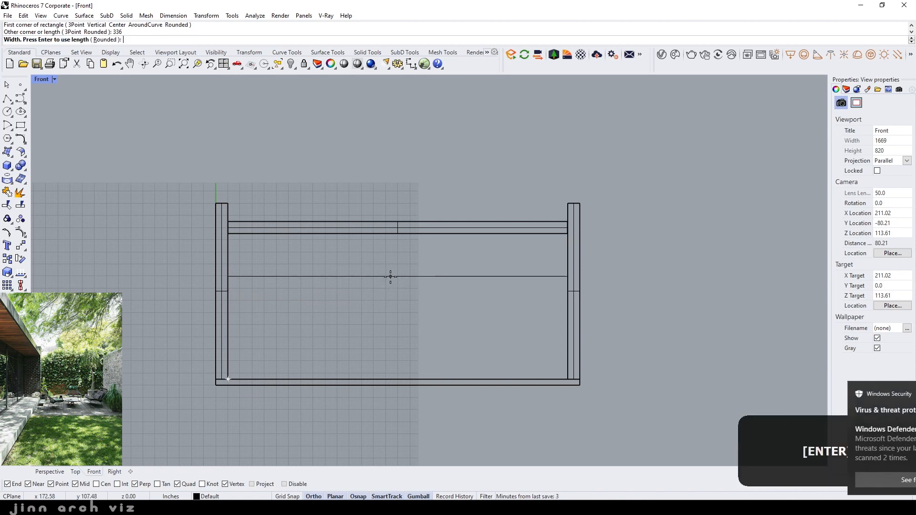
{"action": "type", "text": "12'"}
{"action": "key", "text": "Return"}
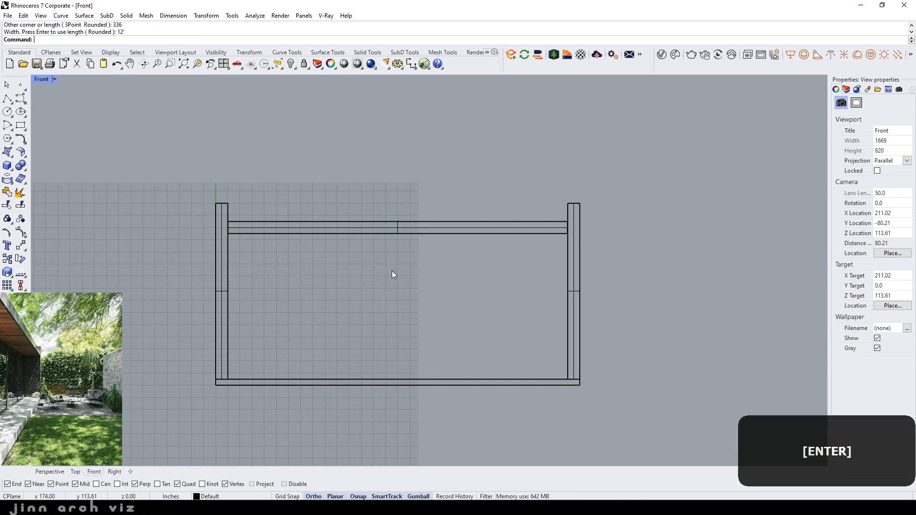
Isolate the front opening rectangle and offset it 1.5" to the inside.
{"action": "left_click", "coordinate": [411, 234]}
{"action": "left_click", "coordinate": [440, 259]}
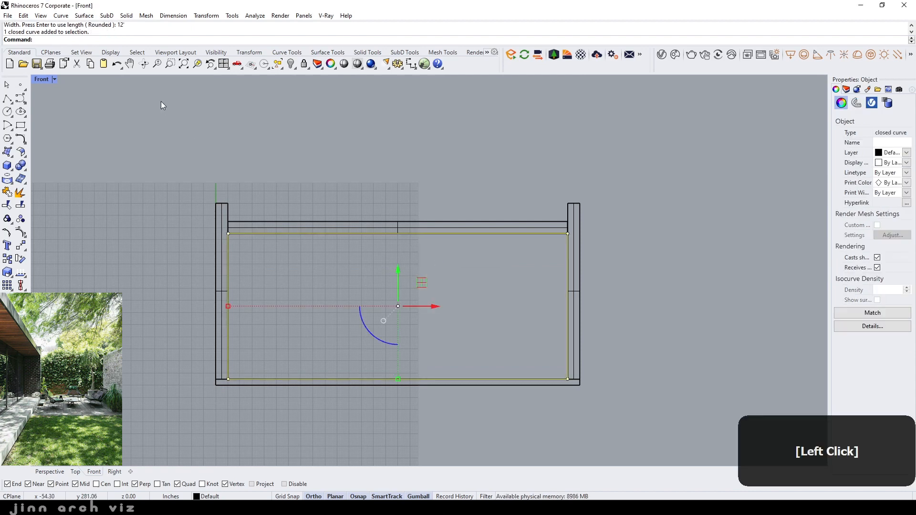
{"action": "left_click", "coordinate": [216, 53]}
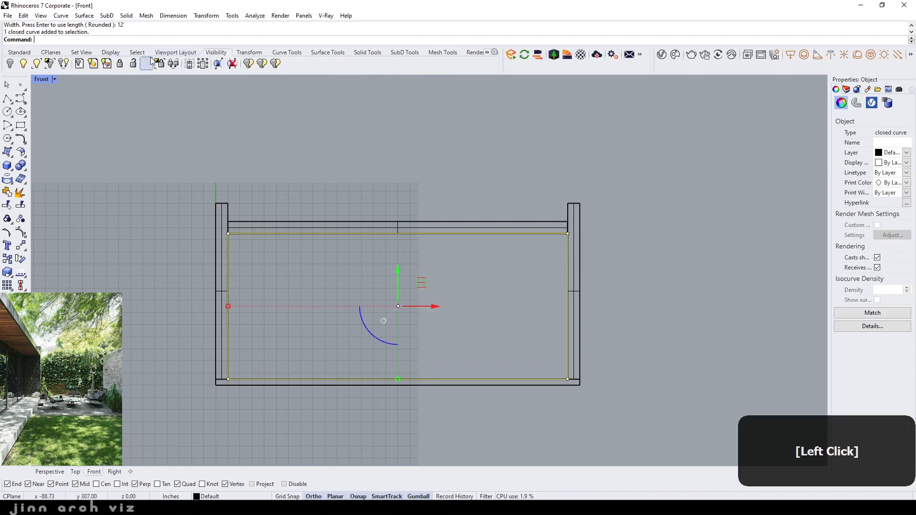
{"action": "left_click", "coordinate": [50, 64]}
{"action": "type", "text": "of"}
{"action": "key", "text": "space"}
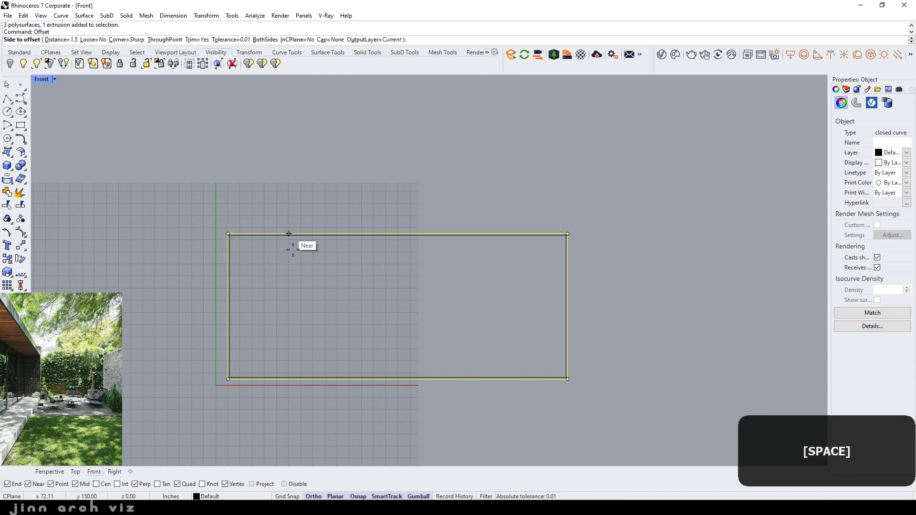
{"action": "left_click", "coordinate": [301, 279]}
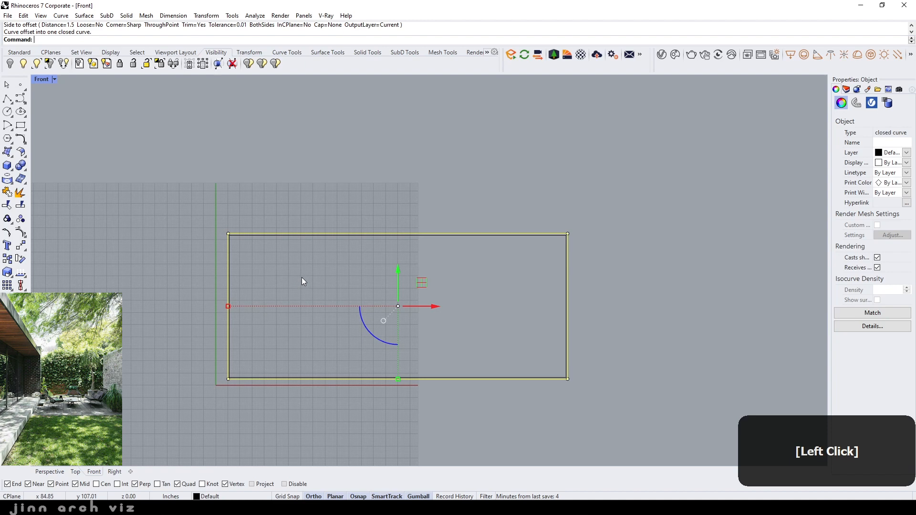
{"action": "key", "text": "Escape"}
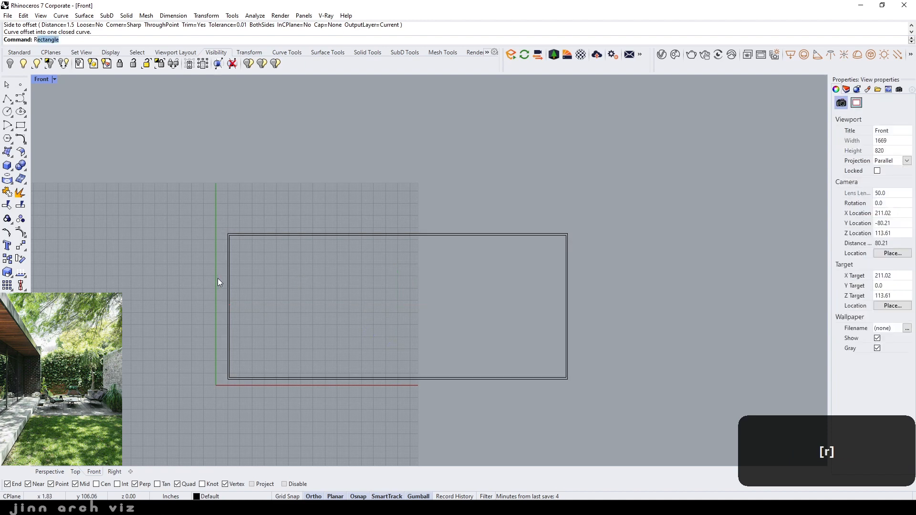
Draw a narrow vertical rectangle as wide as the frame, from the inner upper-left corner down to the frame's lower left.
{"action": "left_click", "coordinate": [20, 125]}
{"action": "scroll", "coordinate": [190, 232], "scroll_direction": "up", "scroll_amount": 8}
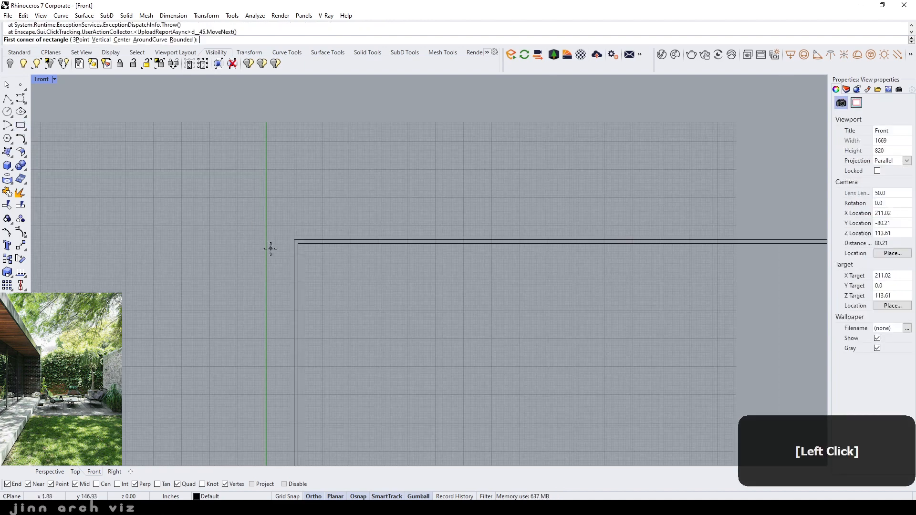
{"action": "left_click", "coordinate": [304, 242]}
{"action": "scroll", "coordinate": [262, 153], "scroll_direction": "down", "scroll_amount": 3}
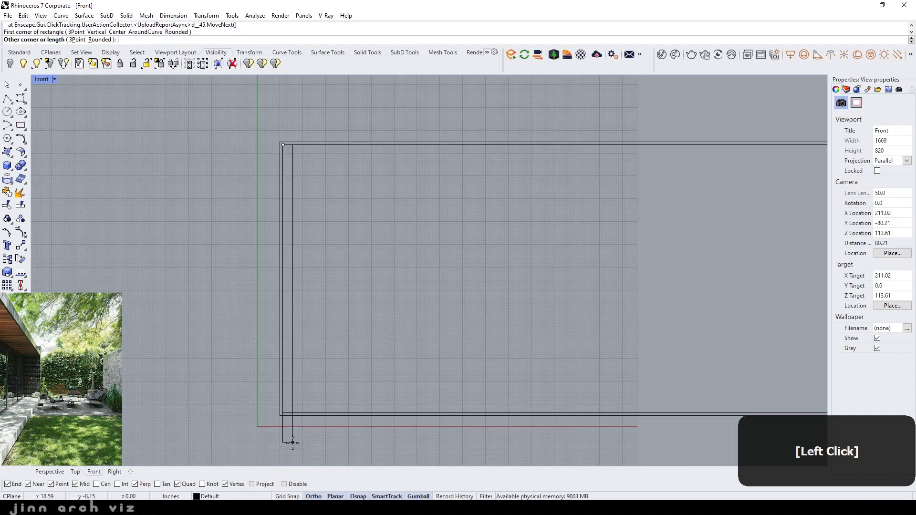
{"action": "scroll", "coordinate": [270, 400], "scroll_direction": "up", "scroll_amount": 4}
{"action": "left_click", "coordinate": [269, 393]}
{"action": "scroll", "coordinate": [275, 362], "scroll_direction": "down", "scroll_amount": 3}
Array the narrow rectangle linearly as 8 items about 42" apart across the frame, and delete the original at the left edge.
{"action": "scroll", "coordinate": [280, 153], "scroll_direction": "up", "scroll_amount": 4}
{"action": "left_click", "coordinate": [299, 166]}
{"action": "left_click", "coordinate": [335, 200]}
{"action": "type", "text": "ar"}
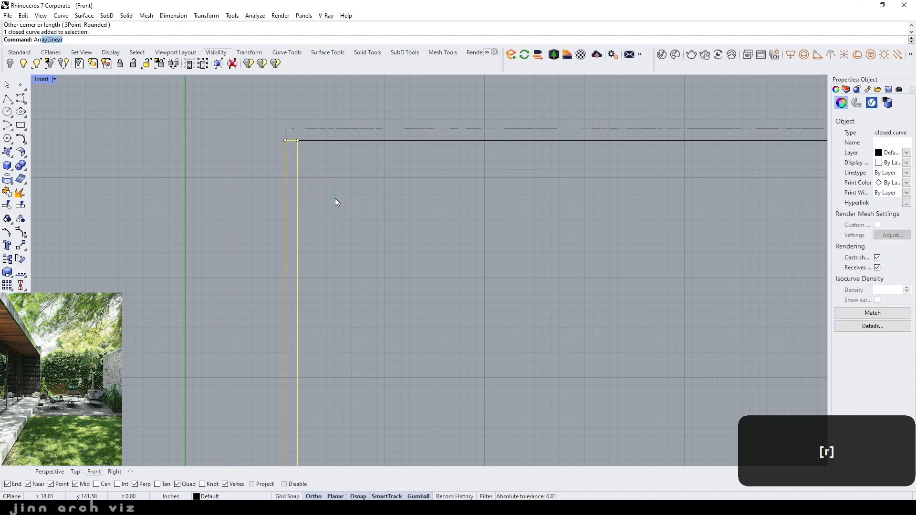
{"action": "key", "text": "space"}
{"action": "left_click", "coordinate": [297, 140]}
{"action": "scroll", "coordinate": [329, 196], "scroll_direction": "down", "scroll_amount": 8}
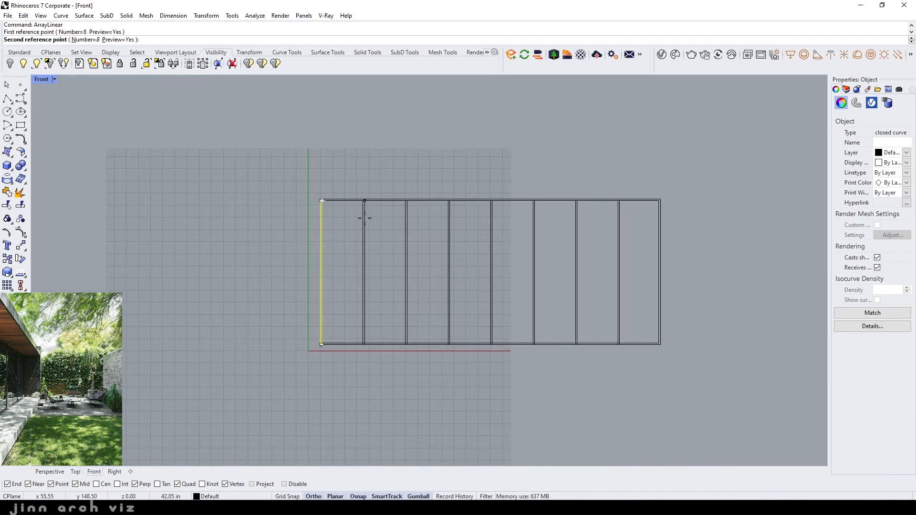
{"action": "left_click", "coordinate": [364, 218]}
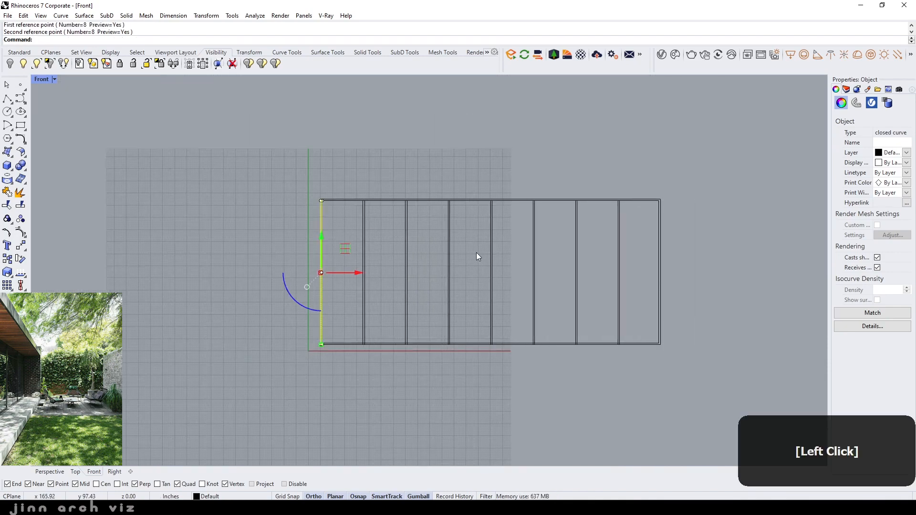
{"action": "key", "text": "Delete"}
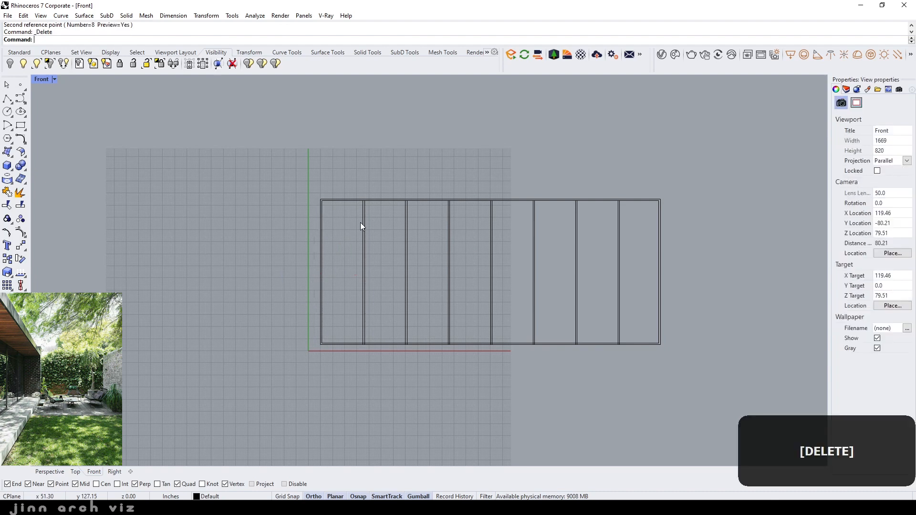
Explode all frame and mullion curves and trim away the line segments where the mullions meet the outer frame.
{"action": "left_click_drag", "start_coordinate": [292, 393], "coordinate": [290, 393]}
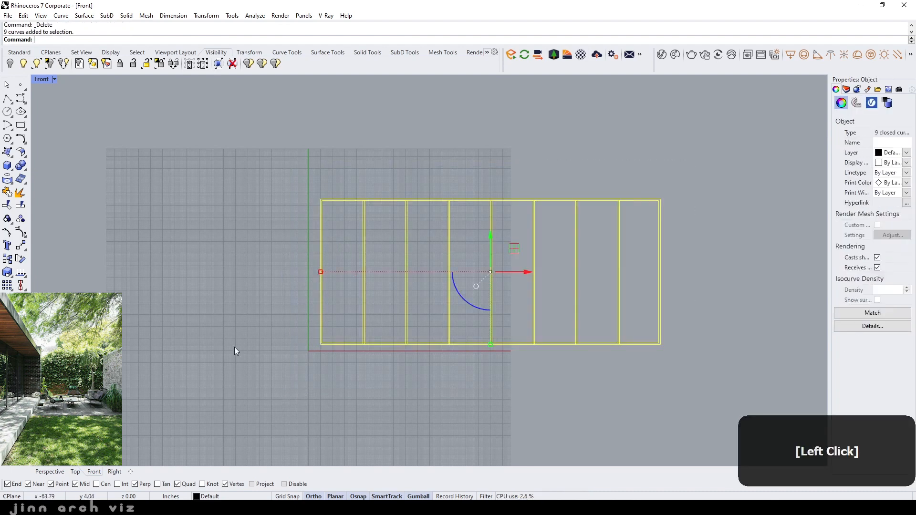
{"action": "left_click", "coordinate": [23, 196]}
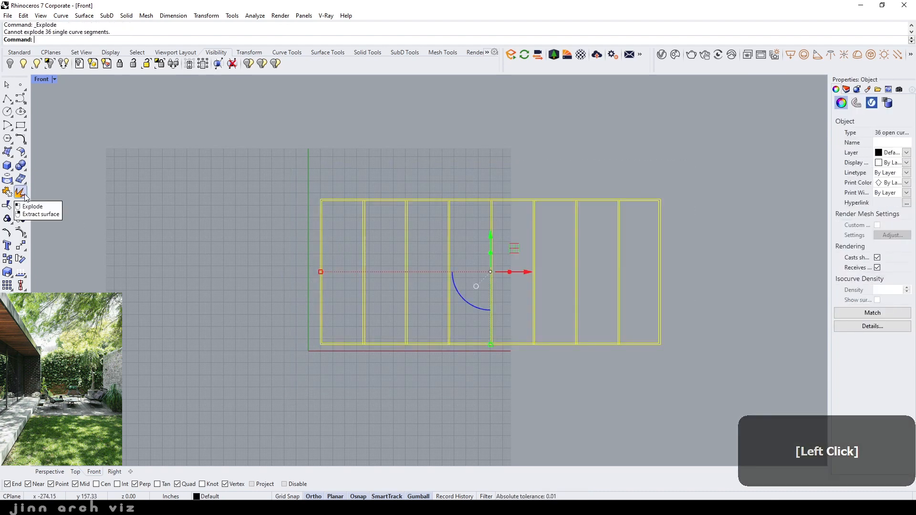
{"action": "type", "text": "trim"}
{"action": "key", "text": "space"}
{"action": "scroll", "coordinate": [385, 208], "scroll_direction": "up", "scroll_amount": 15}
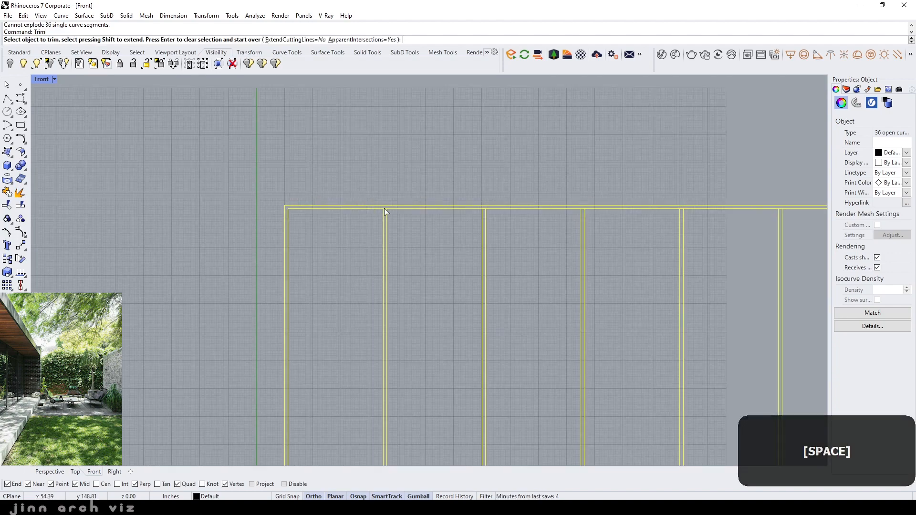
{"action": "left_click", "coordinate": [386, 203]}
{"action": "scroll", "coordinate": [290, 220], "scroll_direction": "down", "scroll_amount": 4}
{"action": "scroll", "coordinate": [370, 212], "scroll_direction": "down", "scroll_amount": 2}
{"action": "scroll", "coordinate": [675, 224], "scroll_direction": "up", "scroll_amount": 8}
{"action": "left_click", "coordinate": [465, 198]}
{"action": "scroll", "coordinate": [272, 204], "scroll_direction": "down", "scroll_amount": 4}
{"action": "scroll", "coordinate": [271, 201], "scroll_direction": "down", "scroll_amount": 6}
{"action": "scroll", "coordinate": [657, 177], "scroll_direction": "up", "scroll_amount": 10}
{"action": "left_click", "coordinate": [515, 241]}
{"action": "left_click", "coordinate": [530, 266]}
{"action": "scroll", "coordinate": [466, 215], "scroll_direction": "down", "scroll_amount": 14}
{"action": "scroll", "coordinate": [640, 211], "scroll_direction": "up", "scroll_amount": 14}
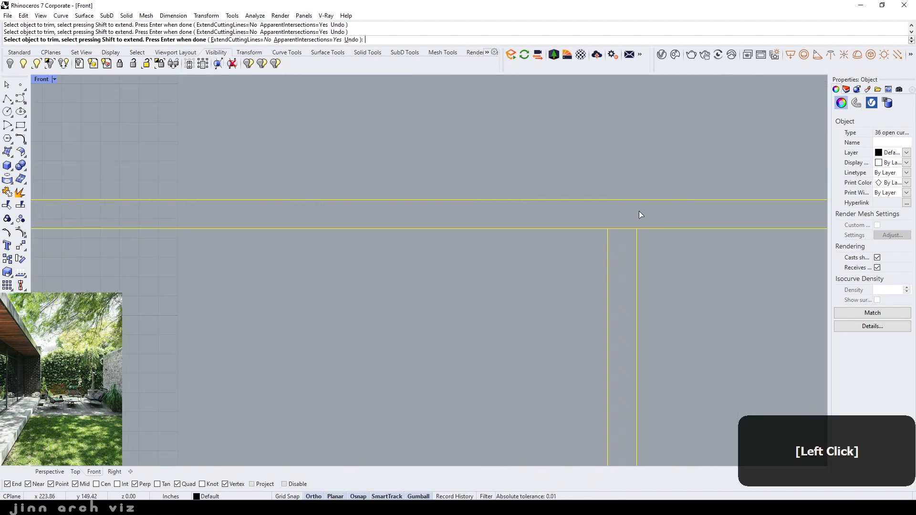
{"action": "left_click", "coordinate": [622, 228]}
{"action": "scroll", "coordinate": [640, 211], "scroll_direction": "down", "scroll_amount": 14}
{"action": "scroll", "coordinate": [763, 213], "scroll_direction": "up", "scroll_amount": 12}
{"action": "left_click", "coordinate": [525, 219]}
{"action": "left_click", "coordinate": [625, 212]}
{"action": "scroll", "coordinate": [631, 220], "scroll_direction": "down", "scroll_amount": 14}
{"action": "scroll", "coordinate": [597, 344], "scroll_direction": "up", "scroll_amount": 8}
{"action": "scroll", "coordinate": [534, 350], "scroll_direction": "down", "scroll_amount": 2}
{"action": "scroll", "coordinate": [260, 255], "scroll_direction": "up", "scroll_amount": 7}
{"action": "scroll", "coordinate": [473, 247], "scroll_direction": "down", "scroll_amount": 9}
{"action": "scroll", "coordinate": [301, 249], "scroll_direction": "up", "scroll_amount": 12}
{"action": "left_click", "coordinate": [582, 271]}
{"action": "scroll", "coordinate": [565, 273], "scroll_direction": "down", "scroll_amount": 14}
{"action": "left_click", "coordinate": [361, 260]}
{"action": "left_click", "coordinate": [259, 234]}
{"action": "left_click", "coordinate": [230, 237]}
{"action": "scroll", "coordinate": [227, 238], "scroll_direction": "up", "scroll_amount": 7}
{"action": "scroll", "coordinate": [536, 270], "scroll_direction": "down", "scroll_amount": 7}
{"action": "scroll", "coordinate": [536, 270], "scroll_direction": "up", "scroll_amount": 5}
{"action": "scroll", "coordinate": [364, 256], "scroll_direction": "down", "scroll_amount": 5}
{"action": "scroll", "coordinate": [235, 225], "scroll_direction": "up", "scroll_amount": 8}
{"action": "scroll", "coordinate": [274, 239], "scroll_direction": "up", "scroll_amount": 5}
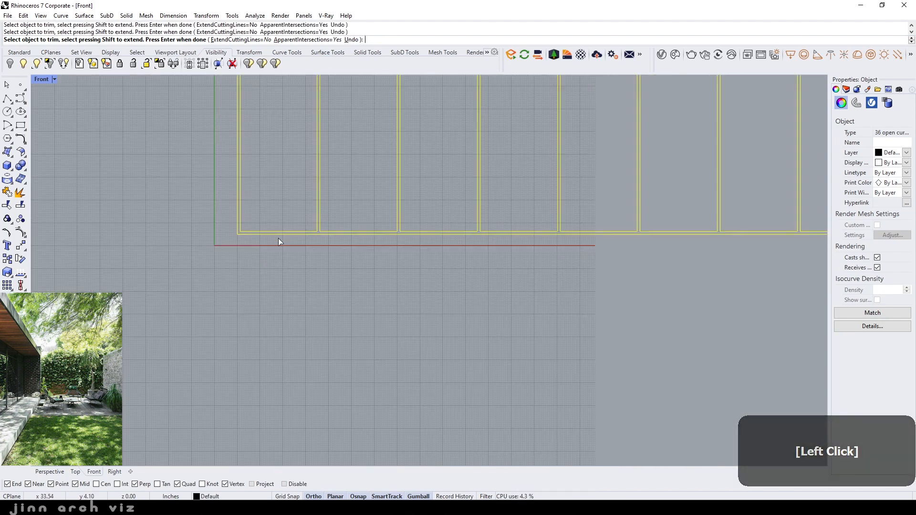
{"action": "scroll", "coordinate": [276, 248], "scroll_direction": "up", "scroll_amount": 4}
{"action": "key", "text": "space"}
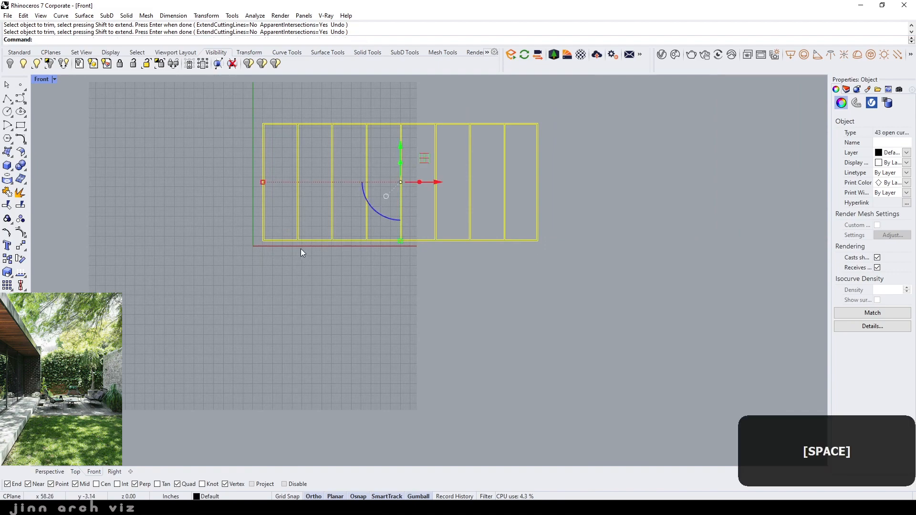
Group the trimmed frame and mullion curves.
{"action": "scroll", "coordinate": [307, 199], "scroll_direction": "down", "scroll_amount": 4}
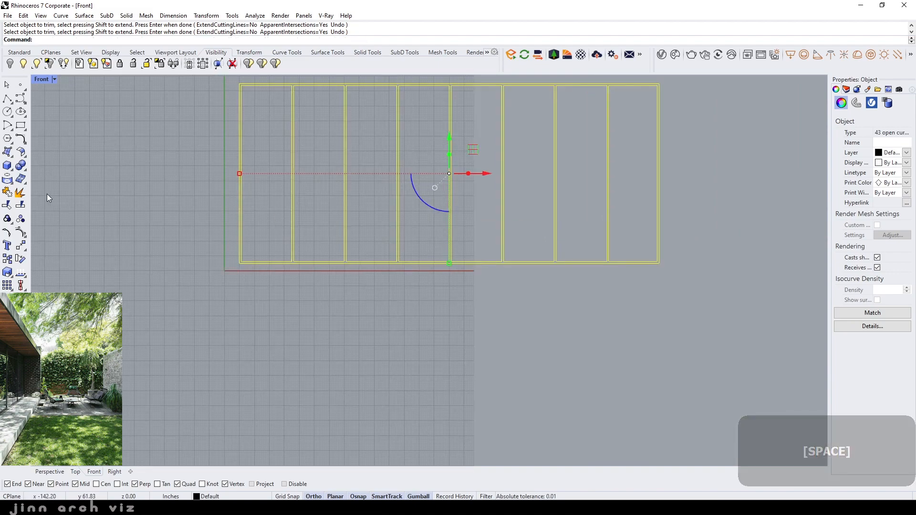
{"action": "type", "text": "g"}
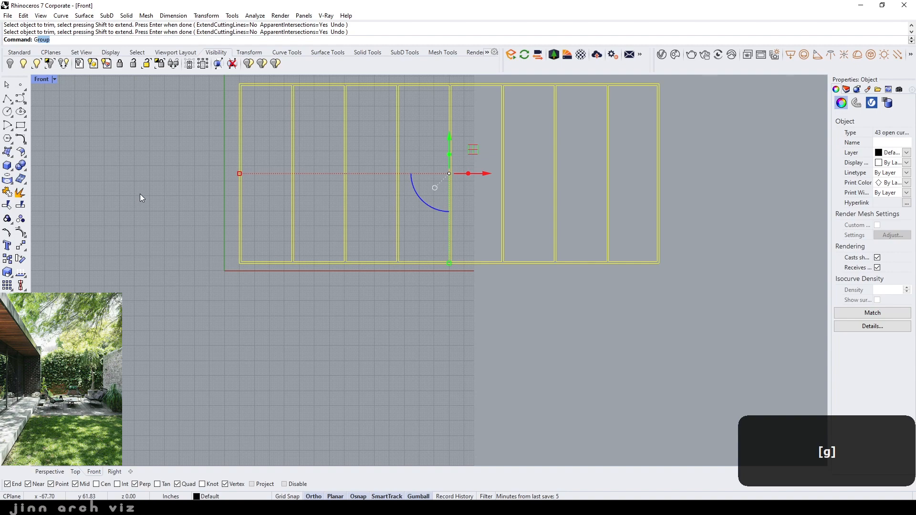
{"action": "key", "text": "space"}
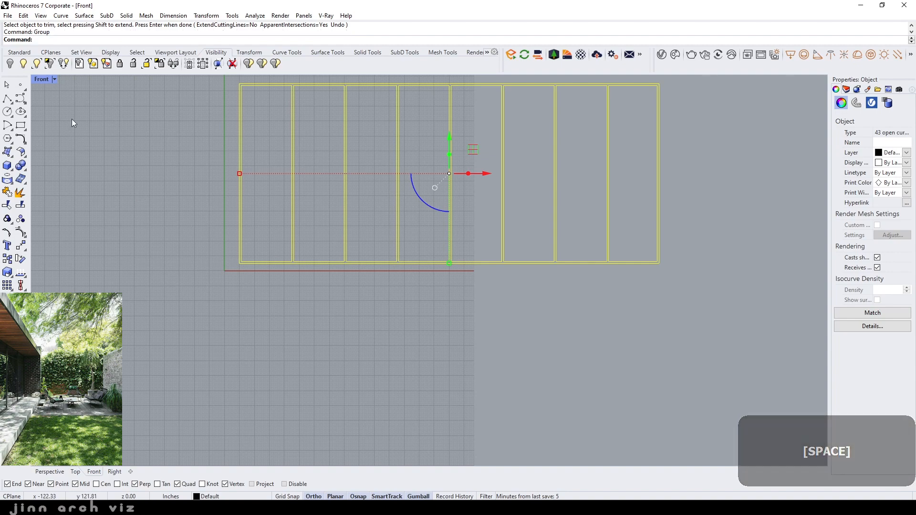
Extrude the grouped frame curves as a 1.5" solid in the perspective view and delete the source curves.
{"action": "left_click", "coordinate": [50, 472]}
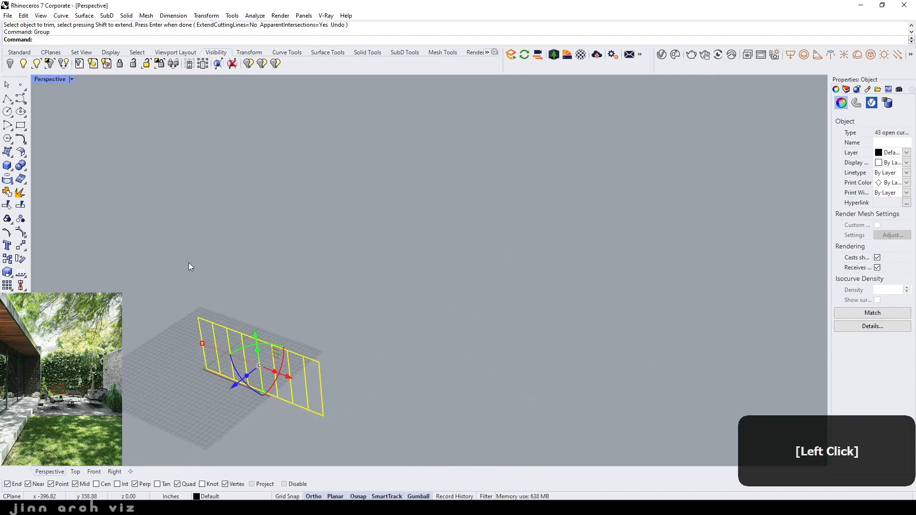
{"action": "left_click", "coordinate": [126, 15]}
{"action": "mouse_move", "coordinate": [184, 184]}
{"action": "left_click", "coordinate": [255, 184]}
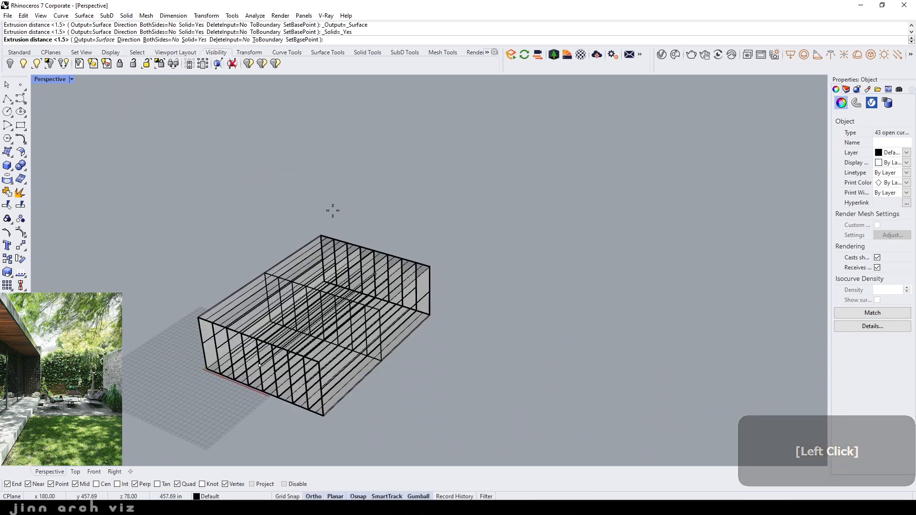
{"action": "type", "text": "1.5"}
{"action": "key", "text": "Return"}
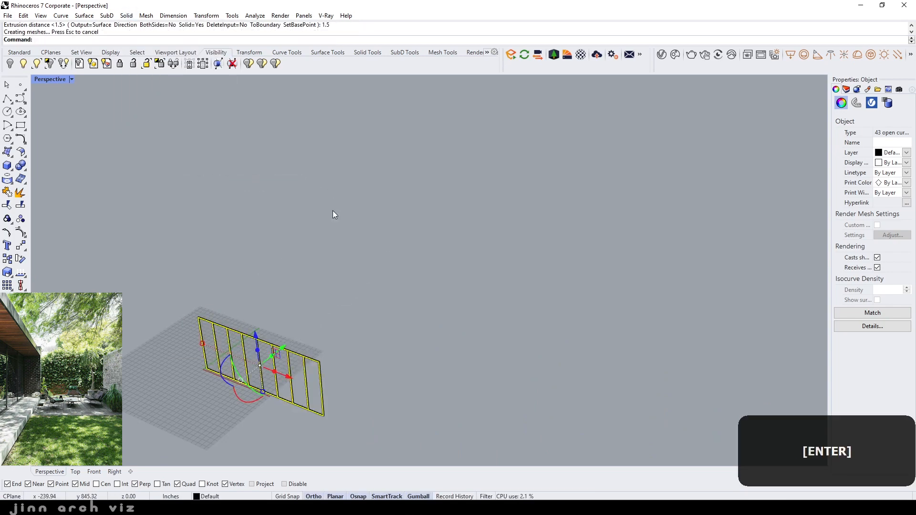
{"action": "key", "text": "Delete"}
Create a 0.25" thick slab as the glass pane in the first bay, from the lower frame edge up to the upper one.
{"action": "right_click_drag", "start_coordinate": [225, 334], "coordinate": [253, 423]}
{"action": "scroll", "coordinate": [225, 336], "scroll_direction": "up", "scroll_amount": 10}
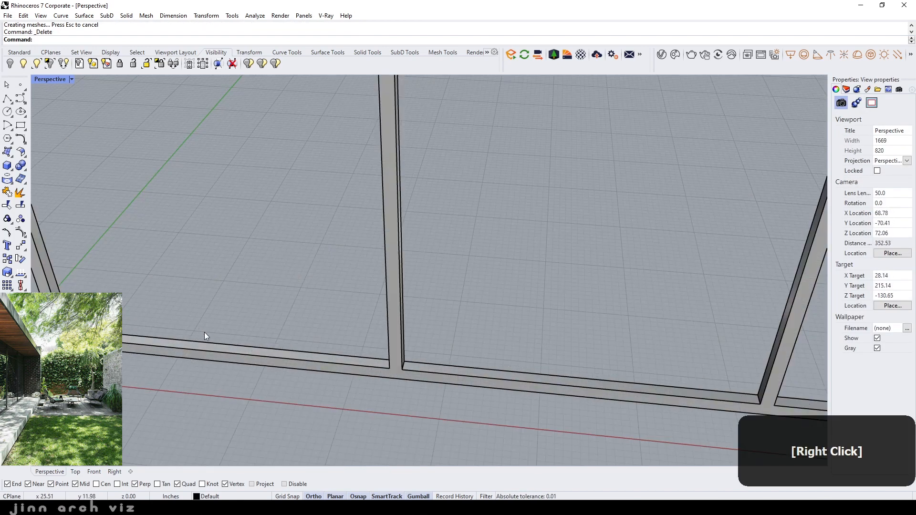
{"action": "key", "text": "space"}
{"action": "left_click", "coordinate": [221, 352]}
{"action": "scroll", "coordinate": [224, 353], "scroll_direction": "down", "scroll_amount": 5}
{"action": "left_click", "coordinate": [277, 349]}
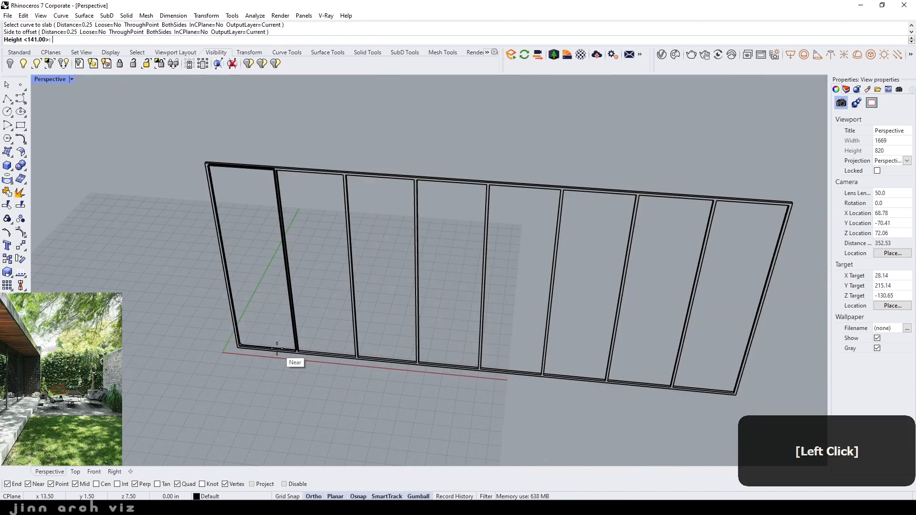
{"action": "scroll", "coordinate": [277, 181], "scroll_direction": "up", "scroll_amount": 6}
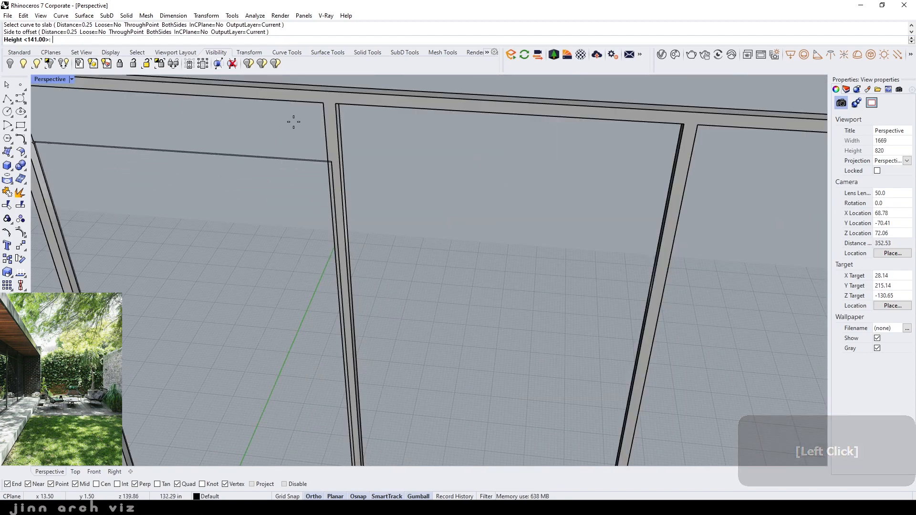
{"action": "left_click", "coordinate": [324, 133]}
{"action": "scroll", "coordinate": [322, 205], "scroll_direction": "down", "scroll_amount": 5}
{"action": "scroll", "coordinate": [317, 218], "scroll_direction": "up", "scroll_amount": 4}
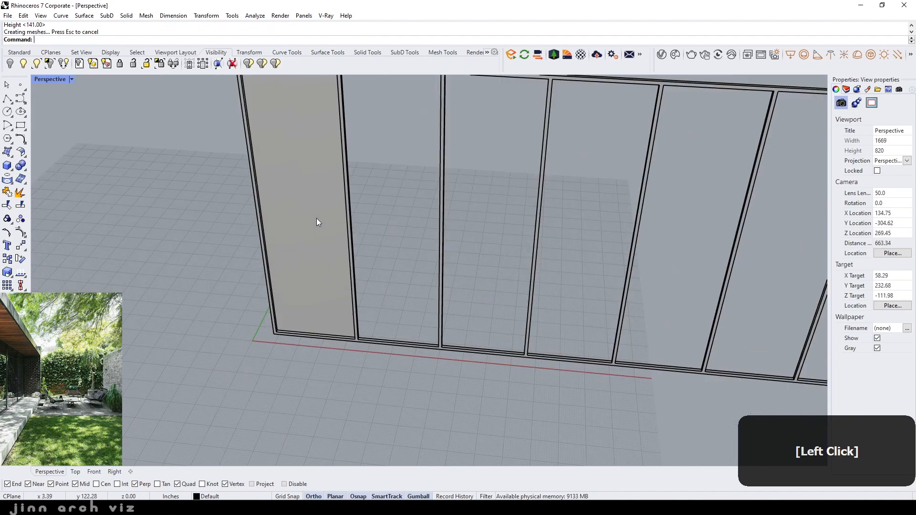
Array the glass pane linearly as 8 items, spaced one bay (about 42") apart, to fill all the frame's bays.
{"action": "key", "text": "Escape"}
{"action": "left_click", "coordinate": [310, 234]}
{"action": "type", "text": "ar"}
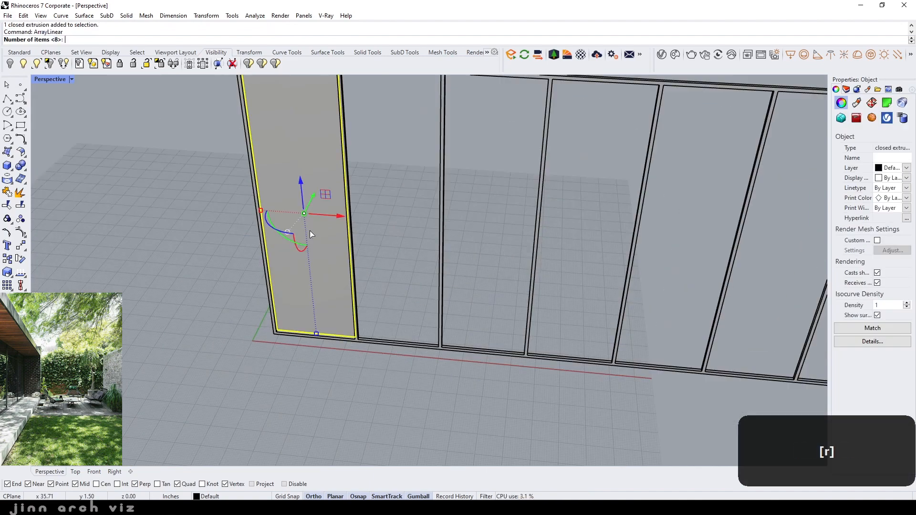
{"action": "key", "text": "space"}
{"action": "scroll", "coordinate": [287, 258], "scroll_direction": "down", "scroll_amount": 3}
{"action": "scroll", "coordinate": [255, 134], "scroll_direction": "up", "scroll_amount": 5}
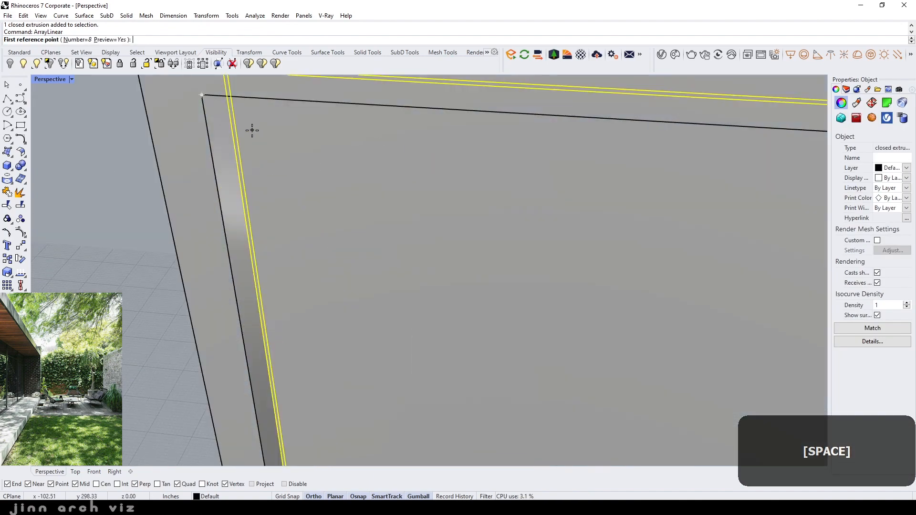
{"action": "left_click", "coordinate": [201, 95]}
{"action": "scroll", "coordinate": [136, 152], "scroll_direction": "down", "scroll_amount": 3}
{"action": "scroll", "coordinate": [249, 205], "scroll_direction": "up", "scroll_amount": 5}
{"action": "scroll", "coordinate": [246, 164], "scroll_direction": "down", "scroll_amount": 4}
{"action": "scroll", "coordinate": [239, 150], "scroll_direction": "up", "scroll_amount": 4}
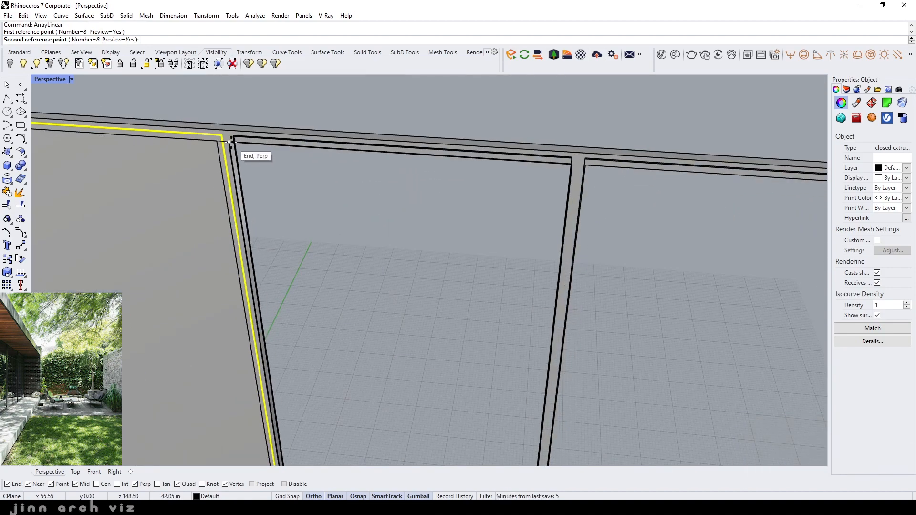
{"action": "left_click", "coordinate": [229, 142]}
{"action": "key", "text": "Escape"}
Select the glass panes in all eight bays and group them.
{"action": "scroll", "coordinate": [299, 154], "scroll_direction": "down", "scroll_amount": 5}
{"action": "right_click_drag", "start_coordinate": [347, 251], "coordinate": [609, 279]}
{"action": "left_click", "coordinate": [674, 270]}
{"action": "left_click", "coordinate": [569, 285], "text": "shift"}
{"action": "left_click", "coordinate": [522, 285], "text": "shift"}
{"action": "left_click", "coordinate": [469, 294], "text": "shift"}
{"action": "left_click", "coordinate": [394, 302], "text": "shift"}
{"action": "left_click", "coordinate": [334, 308], "text": "shift"}
{"action": "left_click", "coordinate": [248, 314], "text": "shift"}
{"action": "left_click", "coordinate": [225, 313], "text": "shift"}
{"action": "type", "text": "g"}
{"action": "key", "text": "space"}
Group the window frame and all glass panes into one assembly.
{"action": "left_click", "coordinate": [350, 386]}
{"action": "scroll", "coordinate": [420, 306], "scroll_direction": "down", "scroll_amount": 5}
{"action": "left_click_drag", "start_coordinate": [534, 200], "coordinate": [179, 358]}
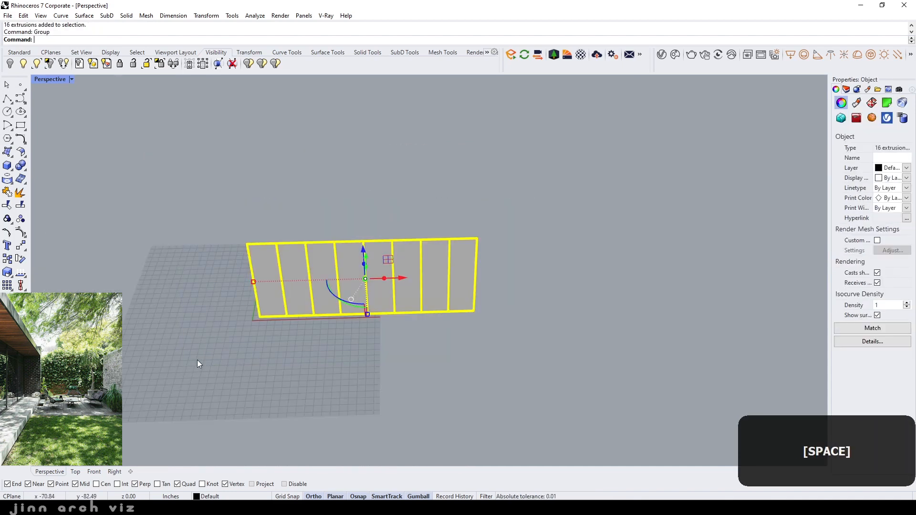
{"action": "left_click", "coordinate": [289, 351]}
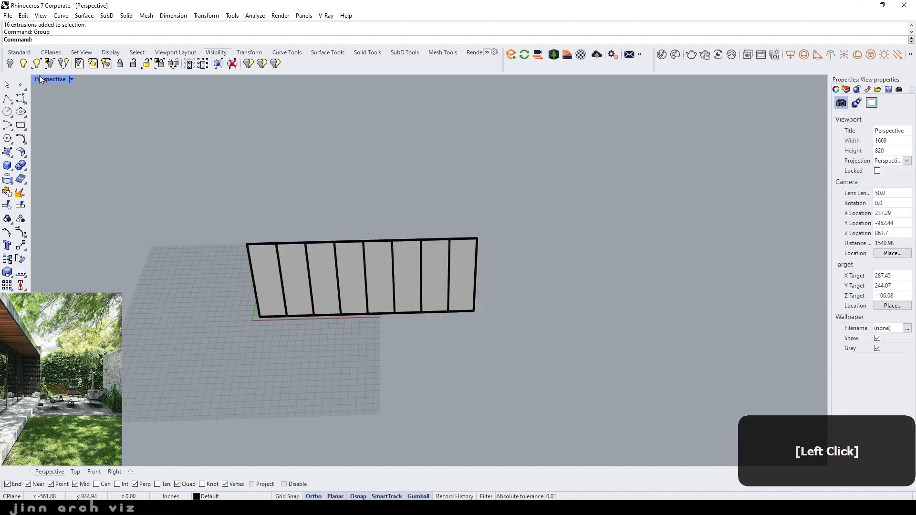
Show the hidden building parts and move the window assembly 36" inward from the front opening.
{"action": "left_click", "coordinate": [23, 64]}
{"action": "right_click_drag", "start_coordinate": [379, 272], "coordinate": [406, 215]}
{"action": "left_click", "coordinate": [477, 215]}
{"action": "scroll", "coordinate": [477, 215], "scroll_direction": "up", "scroll_amount": 5}
{"action": "left_click", "coordinate": [468, 213]}
{"action": "type", "text": "36"}
{"action": "key", "text": "Return"}
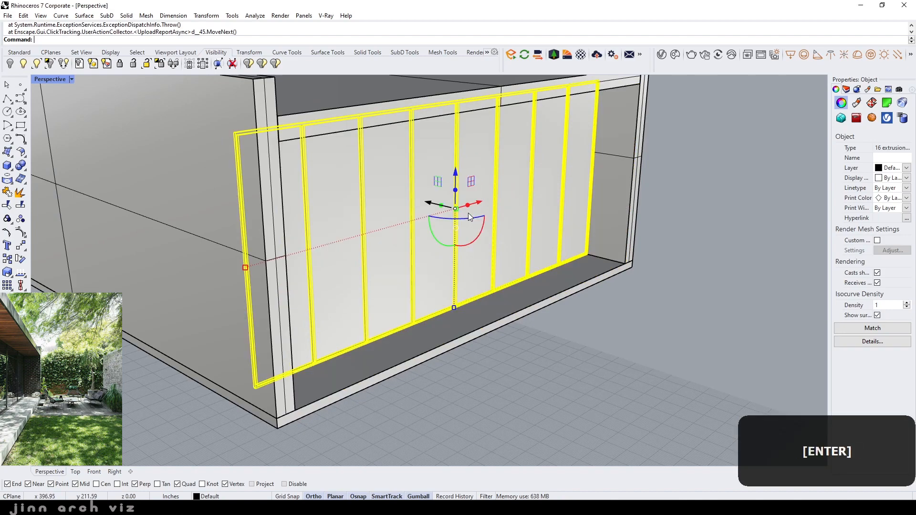
{"action": "left_click", "coordinate": [668, 245]}
{"action": "scroll", "coordinate": [635, 246], "scroll_direction": "down", "scroll_amount": 3}
{"action": "right_click_drag", "start_coordinate": [609, 245], "coordinate": [542, 229]}
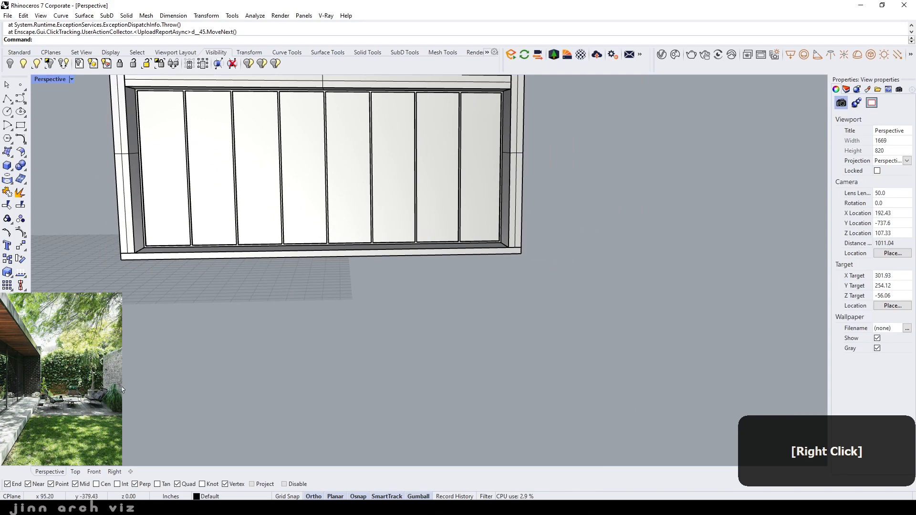
Try to shift both side walls vertically in the front elevation.
{"action": "left_click", "coordinate": [94, 474]}
{"action": "left_click", "coordinate": [224, 212]}
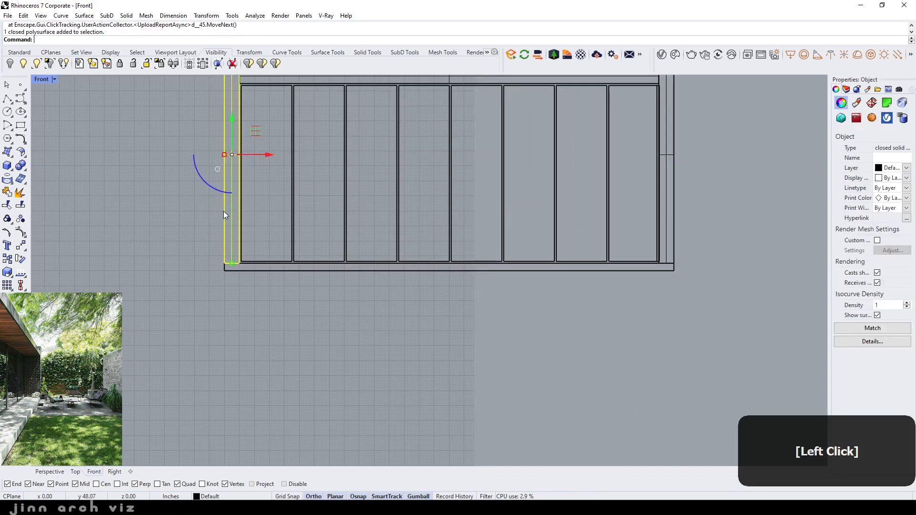
{"action": "left_click", "coordinate": [675, 213], "text": "shift"}
{"action": "left_click", "coordinate": [448, 120]}
{"action": "type", "text": "-5"}
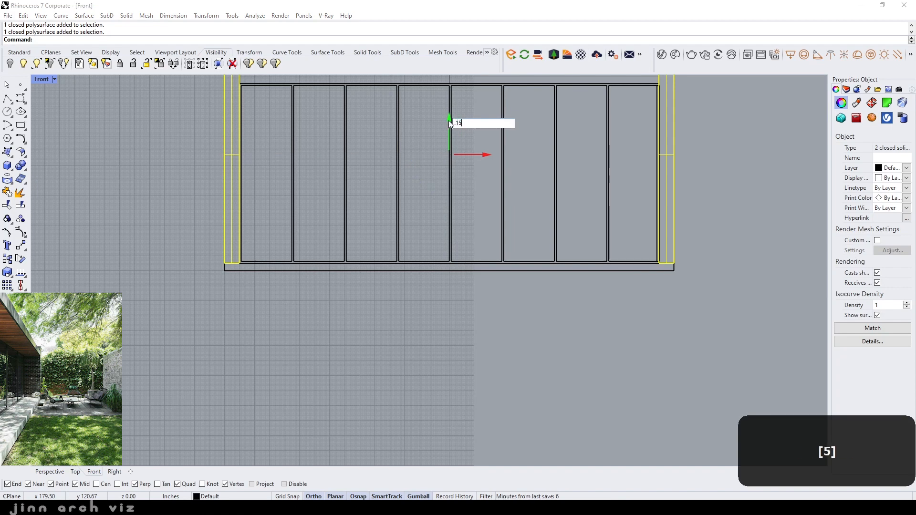
{"action": "key", "text": "Return"}
{"action": "left_click", "coordinate": [534, 299]}
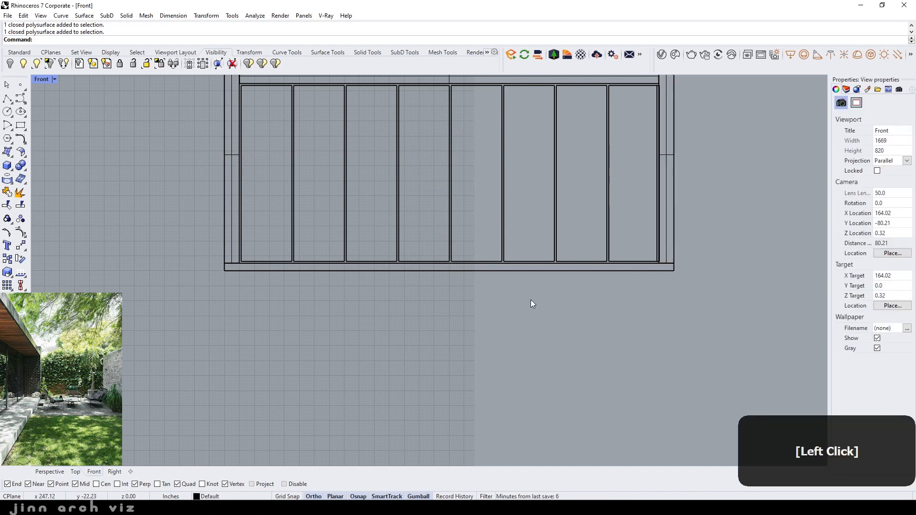
Create a garden wall box 30' long, 12' high and 12" thick from the slab's lower corner across the building front.
{"action": "scroll", "coordinate": [342, 341], "scroll_direction": "down", "scroll_amount": 1}
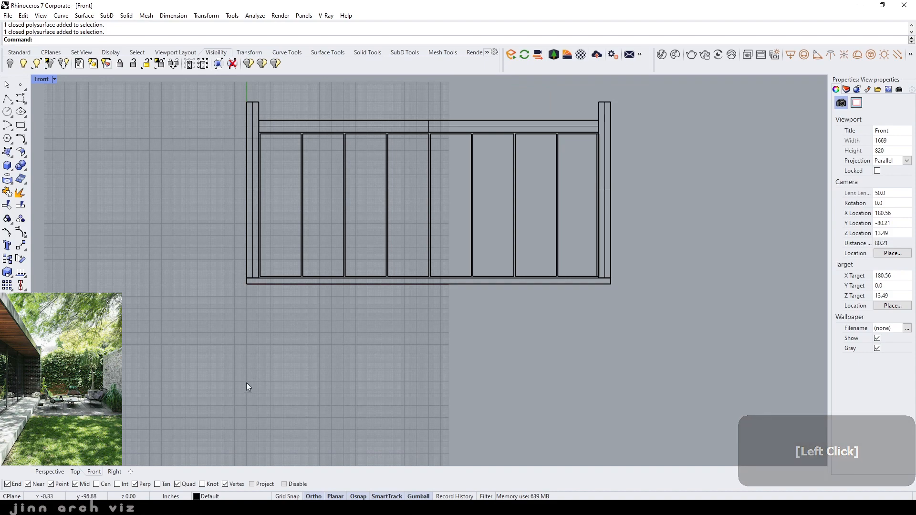
{"action": "left_click", "coordinate": [49, 471]}
{"action": "right_click_drag", "start_coordinate": [155, 353], "coordinate": [296, 307]}
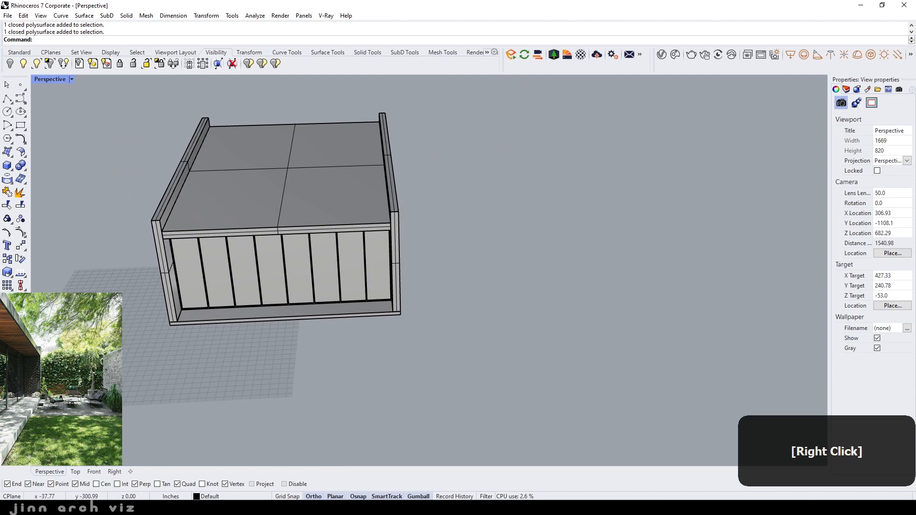
{"action": "left_click", "coordinate": [94, 471]}
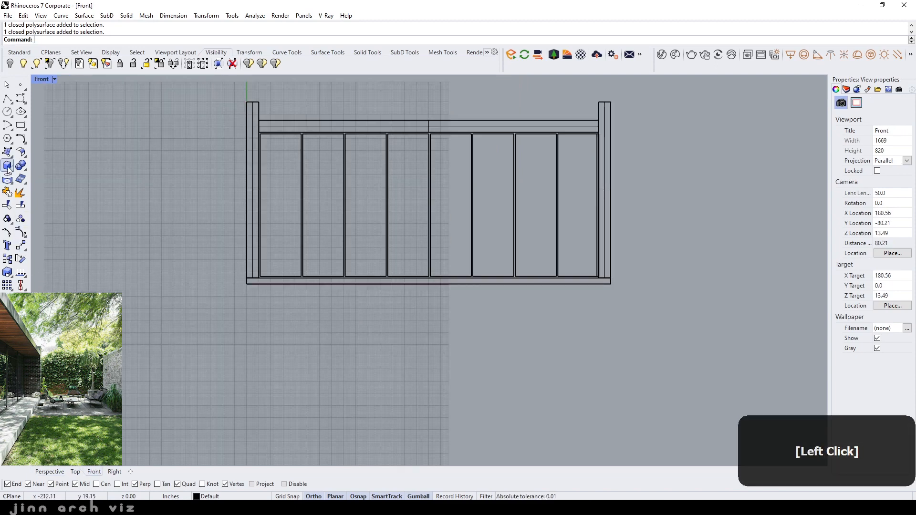
{"action": "left_click", "coordinate": [248, 283]}
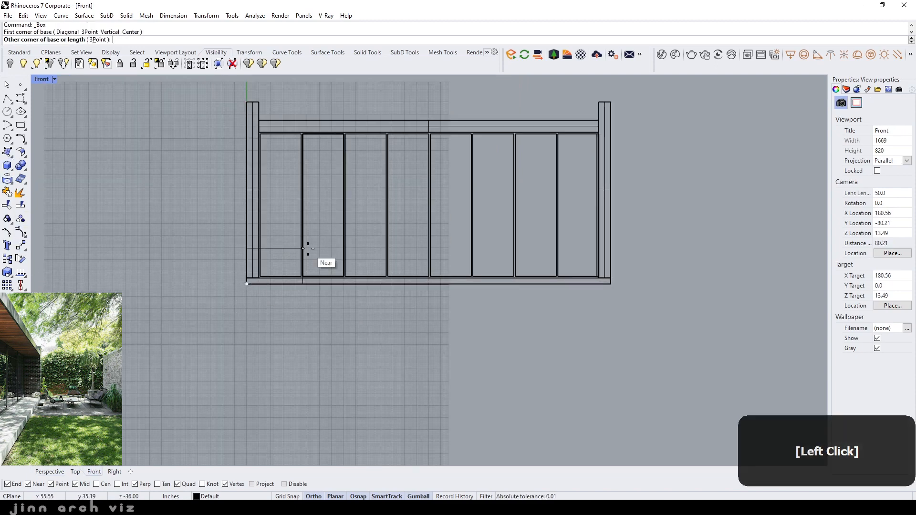
{"action": "type", "text": "30'"}
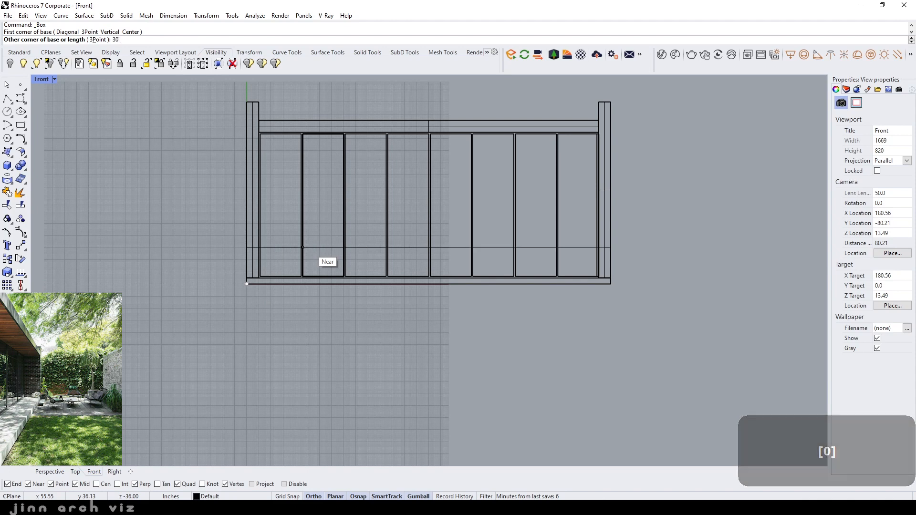
{"action": "key", "text": "Return"}
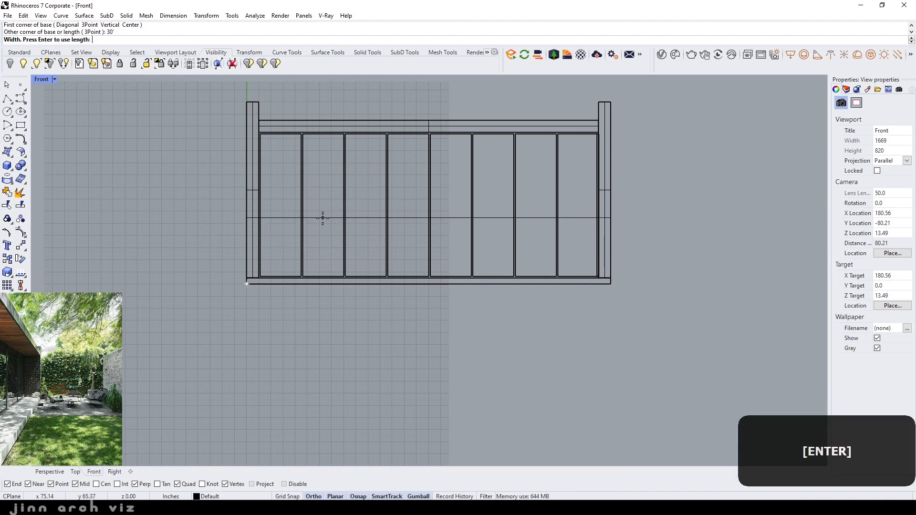
{"action": "type", "text": "12'"}
{"action": "key", "text": "Return"}
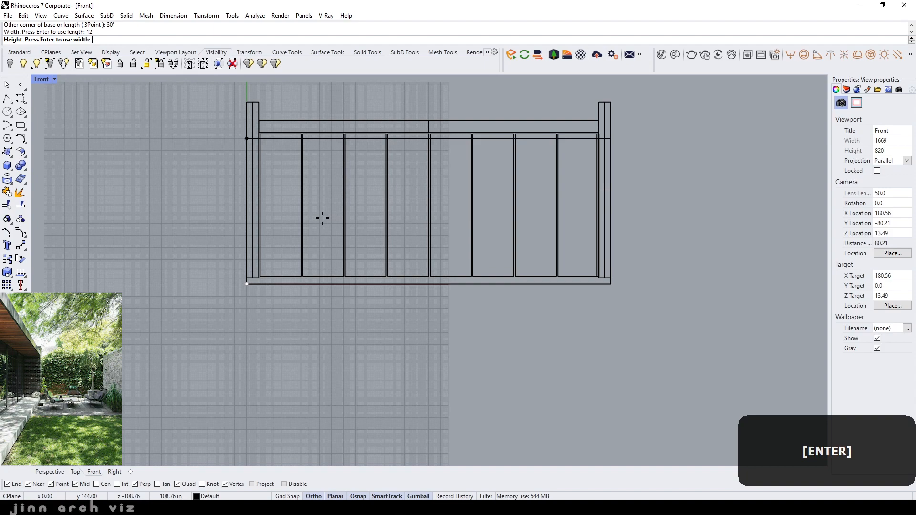
{"action": "left_click", "coordinate": [49, 471]}
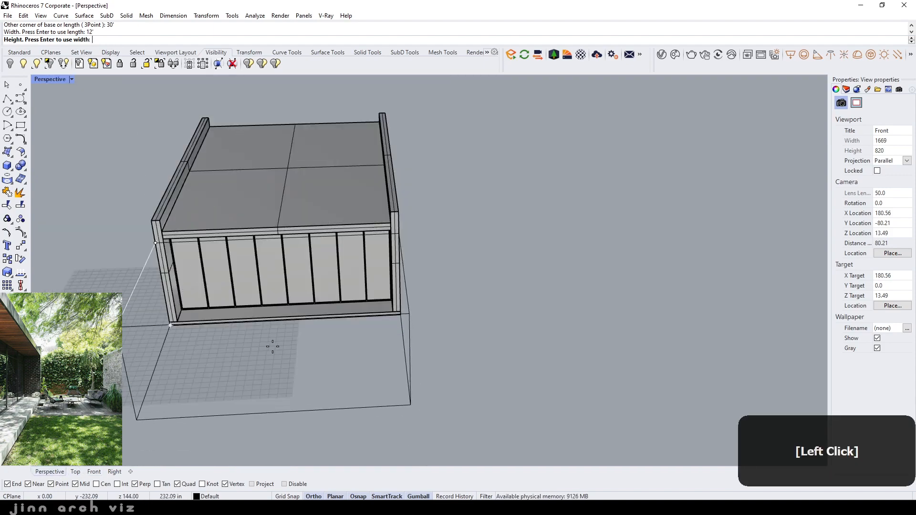
{"action": "type", "text": "2"}
{"action": "key", "text": "Return"}
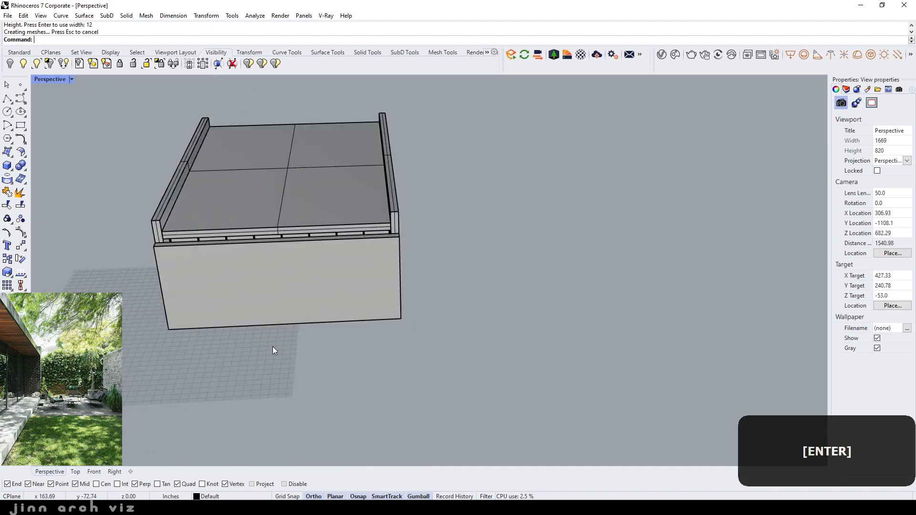
Move the new front garden wall 15' forward, away from the glass front.
{"action": "left_click", "coordinate": [292, 280]}
{"action": "left_click", "coordinate": [287, 268]}
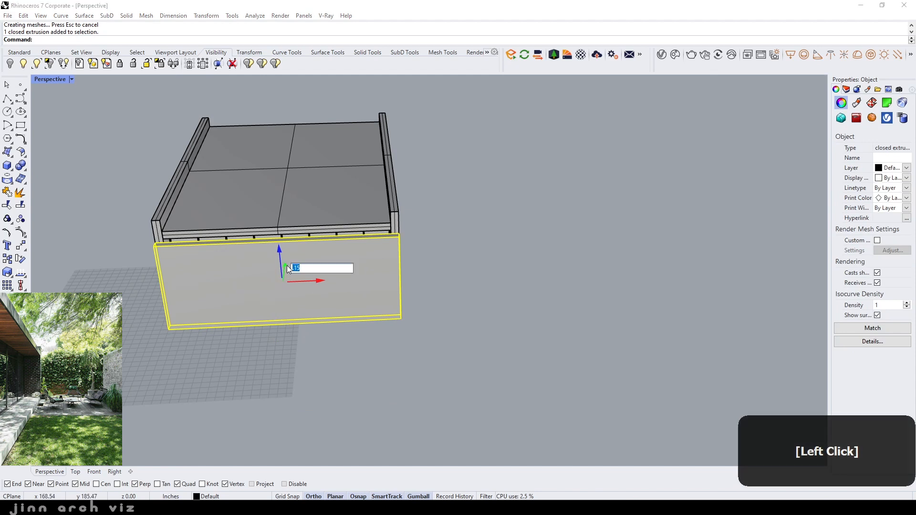
{"action": "type", "text": "-15"}
{"action": "key", "text": "Return"}
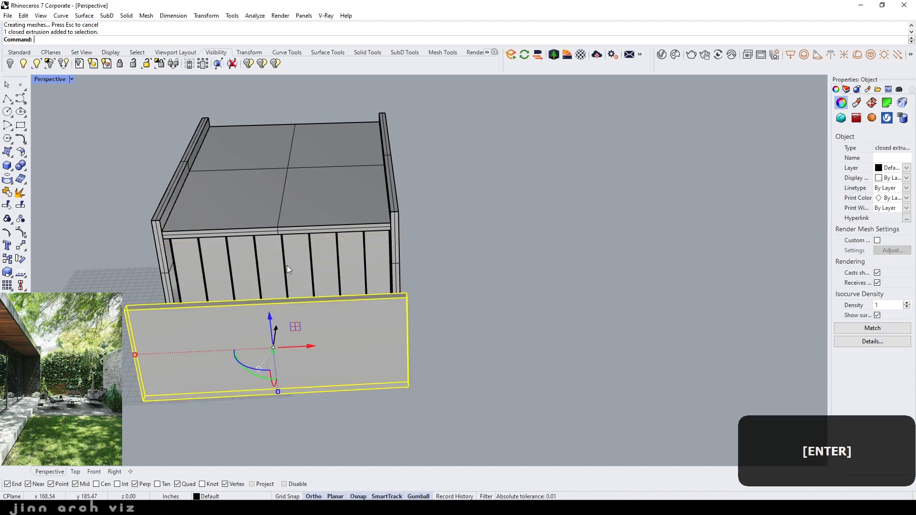
{"action": "left_click", "coordinate": [441, 316]}
Create a second garden wall box 40' long, 12' high and 12" thick along the outer face of the building's side wall.
{"action": "scroll", "coordinate": [348, 303], "scroll_direction": "down", "scroll_amount": 3}
{"action": "right_click_drag", "start_coordinate": [348, 303], "coordinate": [372, 296]}
{"action": "scroll", "coordinate": [377, 210], "scroll_direction": "up", "scroll_amount": 5}
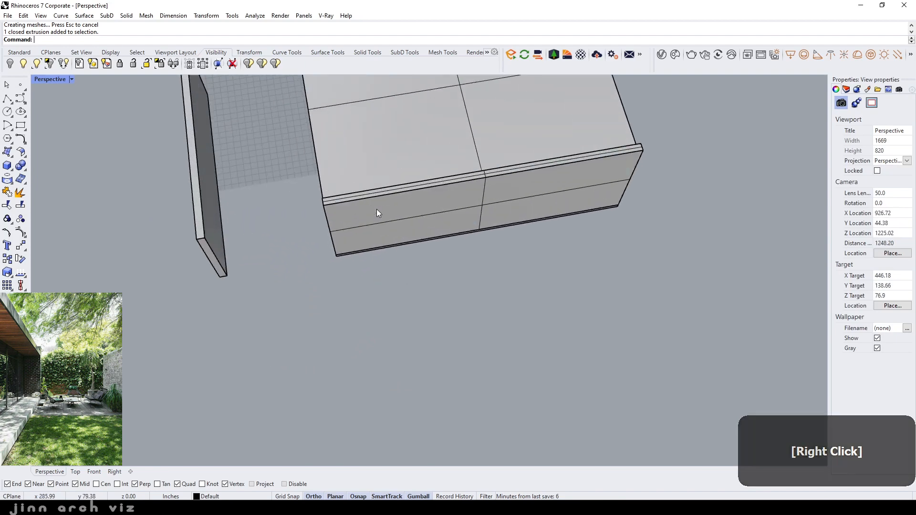
{"action": "left_click", "coordinate": [114, 471]}
{"action": "scroll", "coordinate": [282, 298], "scroll_direction": "down", "scroll_amount": 6}
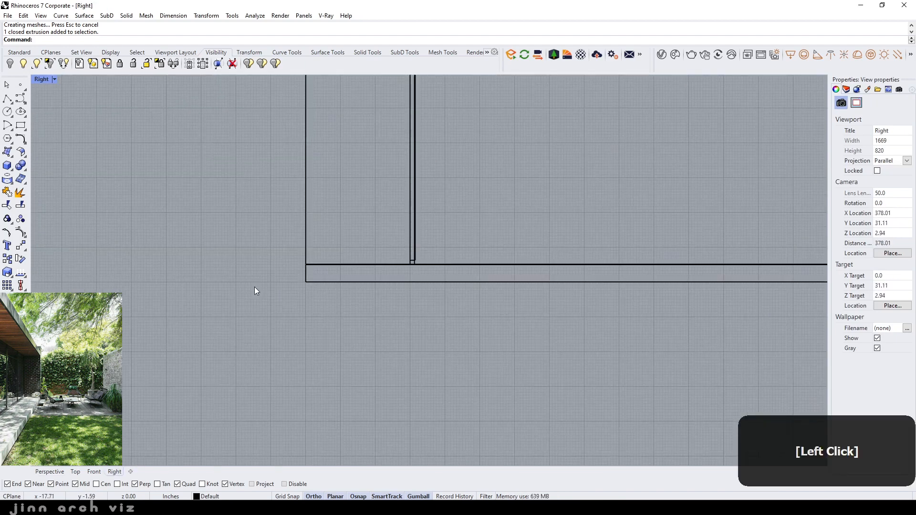
{"action": "scroll", "coordinate": [288, 266], "scroll_direction": "up", "scroll_amount": 3}
{"action": "left_click", "coordinate": [7, 165]}
{"action": "left_click", "coordinate": [245, 320]}
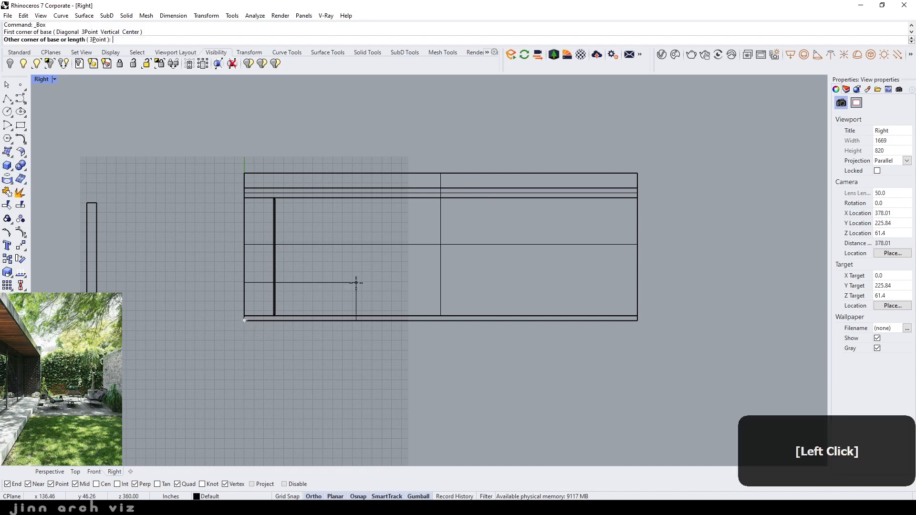
{"action": "type", "text": "40"}
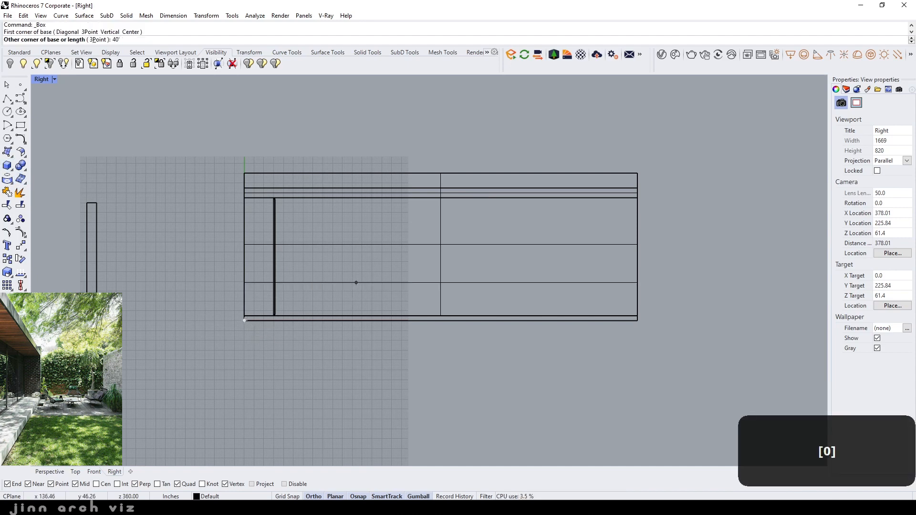
{"action": "key", "text": "Return"}
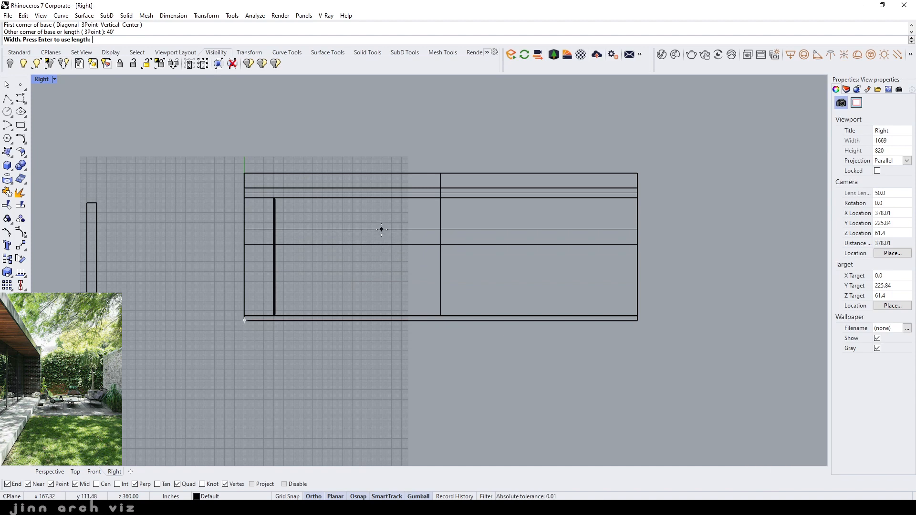
{"action": "type", "text": "12"}
{"action": "key", "text": "Return"}
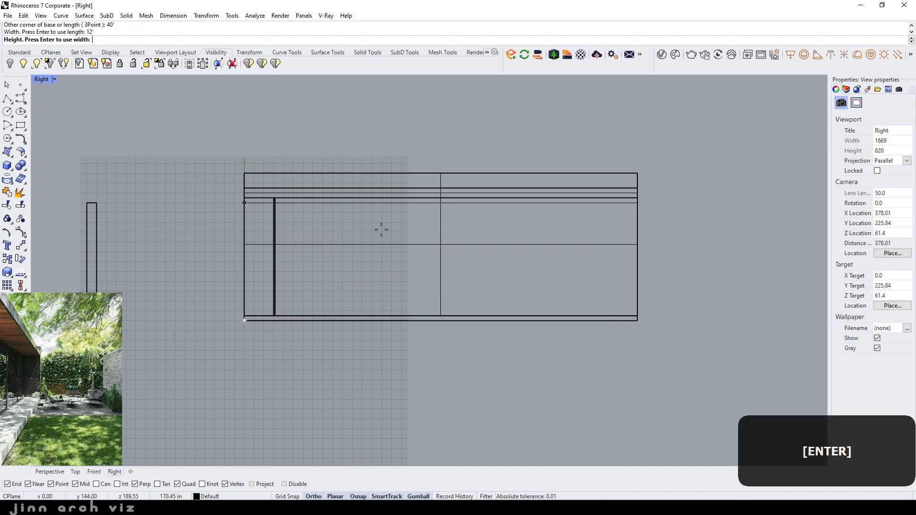
{"action": "left_click", "coordinate": [62, 472]}
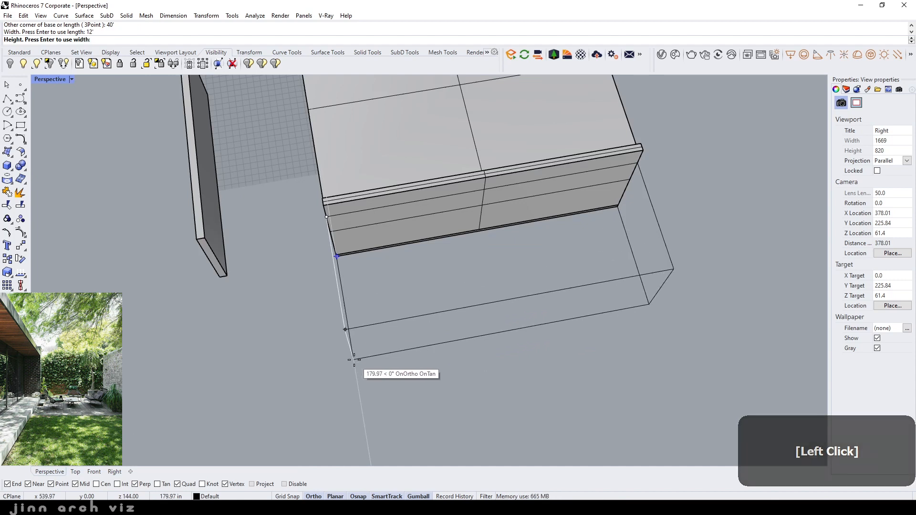
{"action": "type", "text": "12"}
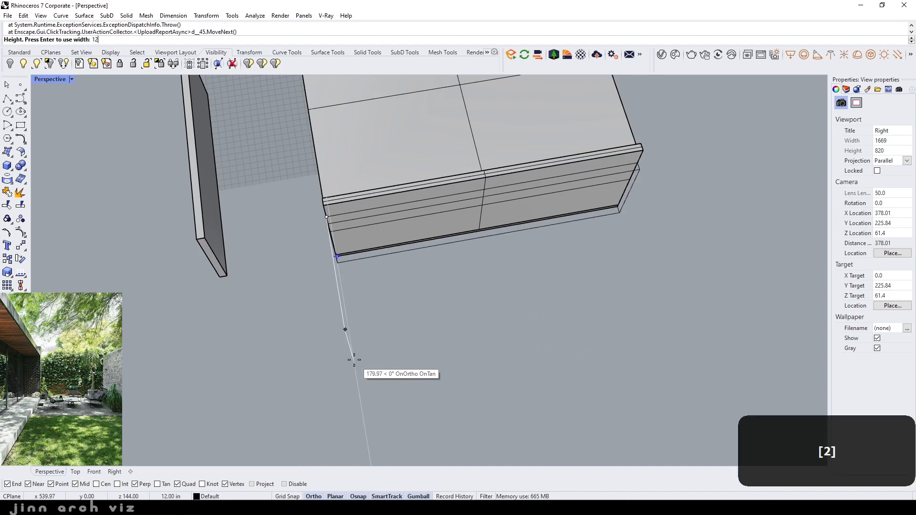
{"action": "key", "text": "Return"}
Move the side garden wall outward, leaving a gap beside the building.
{"action": "left_click", "coordinate": [456, 231]}
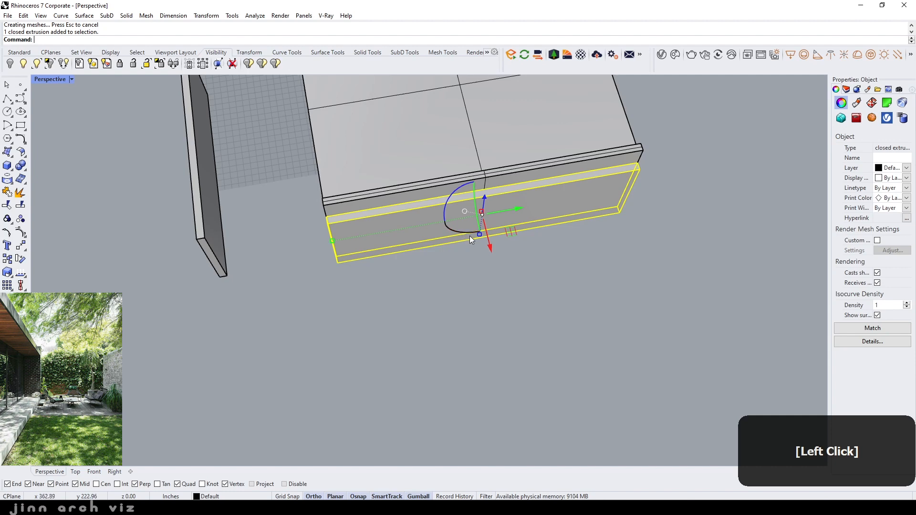
{"action": "left_click", "coordinate": [491, 250]}
{"action": "key", "text": "Return"}
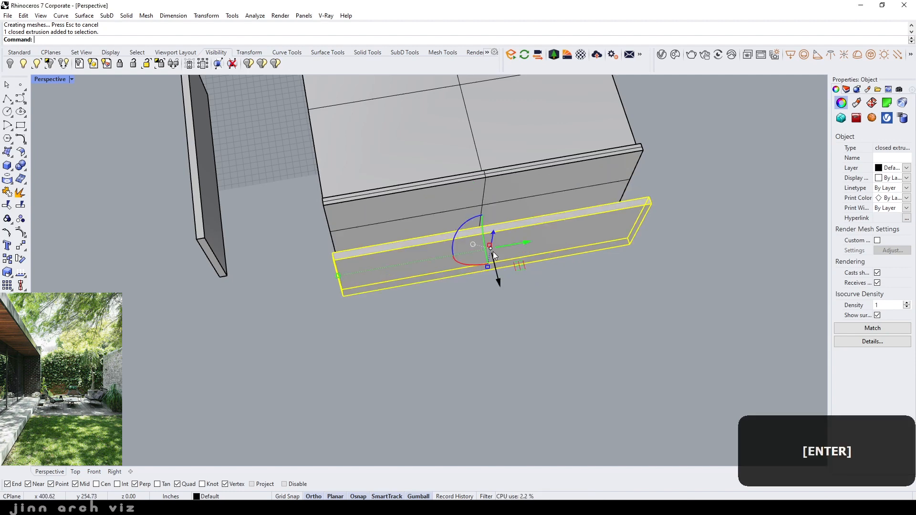
{"action": "left_click", "coordinate": [588, 326]}
Extend the front garden wall by moving its end face 6' outward, towards the side garden wall's line.
{"action": "scroll", "coordinate": [588, 327], "scroll_direction": "down", "scroll_amount": 2}
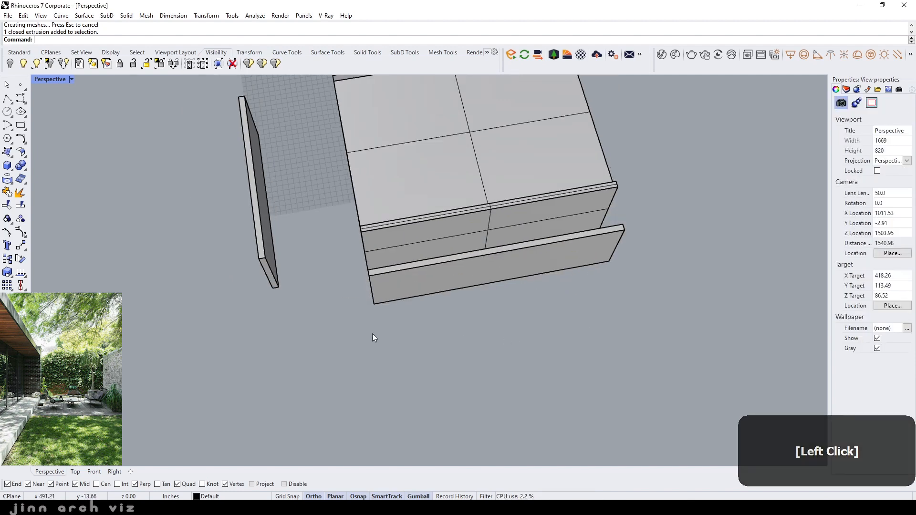
{"action": "right_click_drag", "start_coordinate": [373, 334], "coordinate": [434, 320]}
{"action": "scroll", "coordinate": [316, 399], "scroll_direction": "up", "scroll_amount": 4}
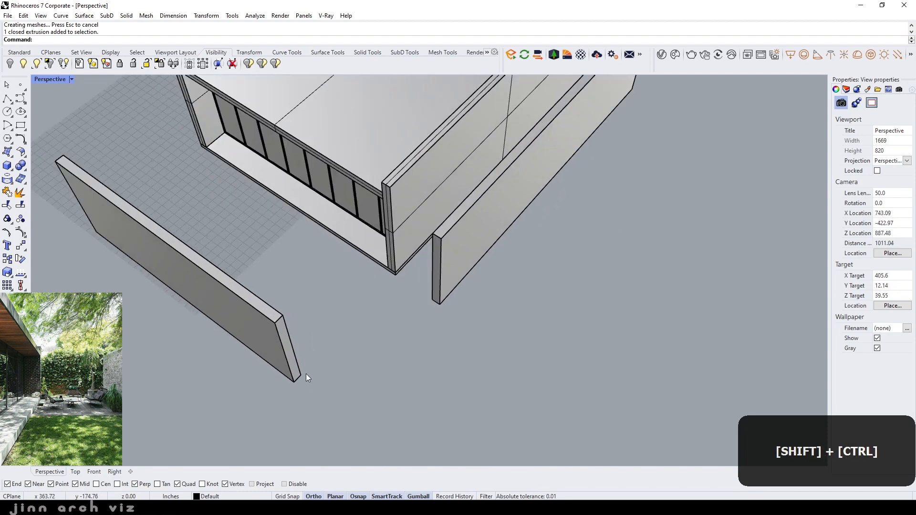
{"action": "left_click", "coordinate": [292, 362], "text": "ctrl+shift"}
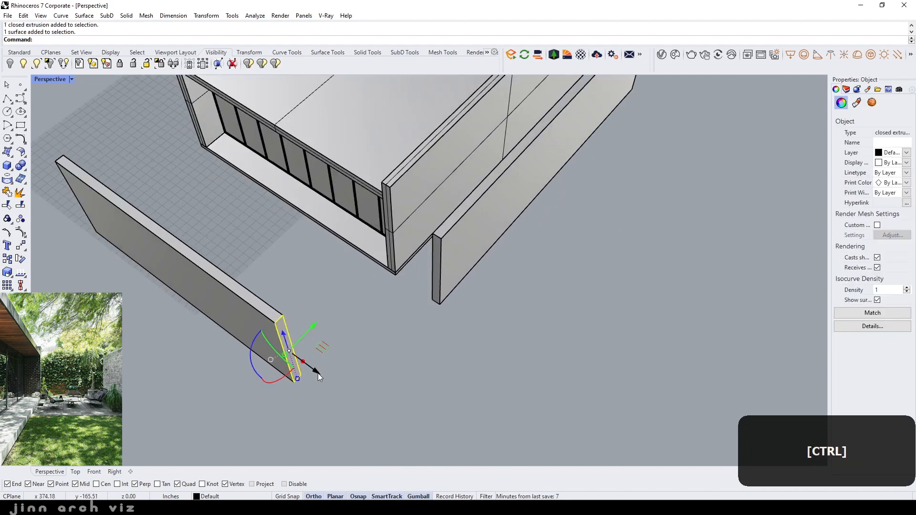
{"action": "left_click", "coordinate": [318, 373]}
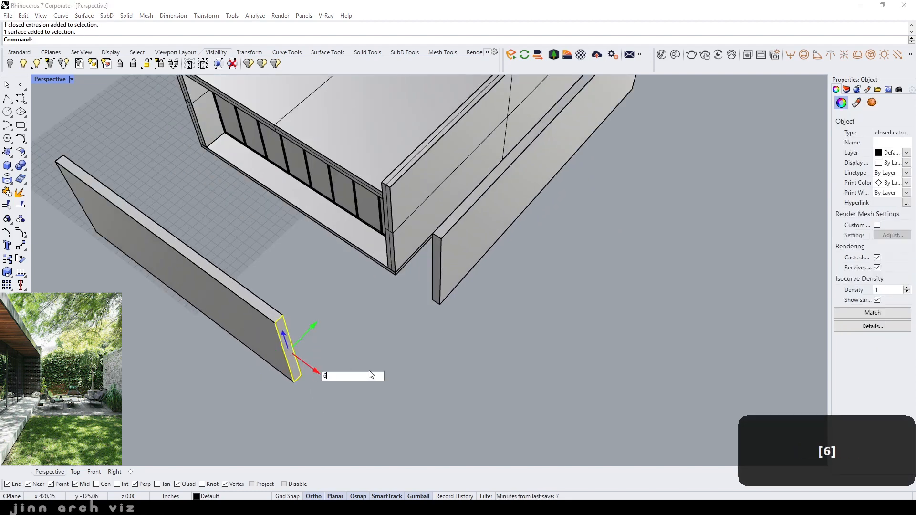
{"action": "type", "text": "6"}
{"action": "key", "text": "Return"}
{"action": "left_click", "coordinate": [491, 325]}
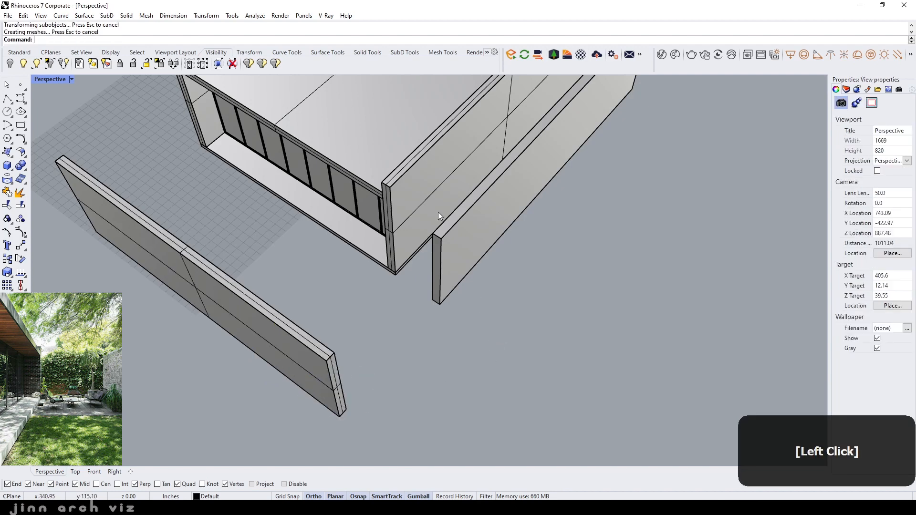
Extrude the side garden wall's front end face to the front garden wall as boundary, closing the corner.
{"action": "left_click", "coordinate": [127, 16]}
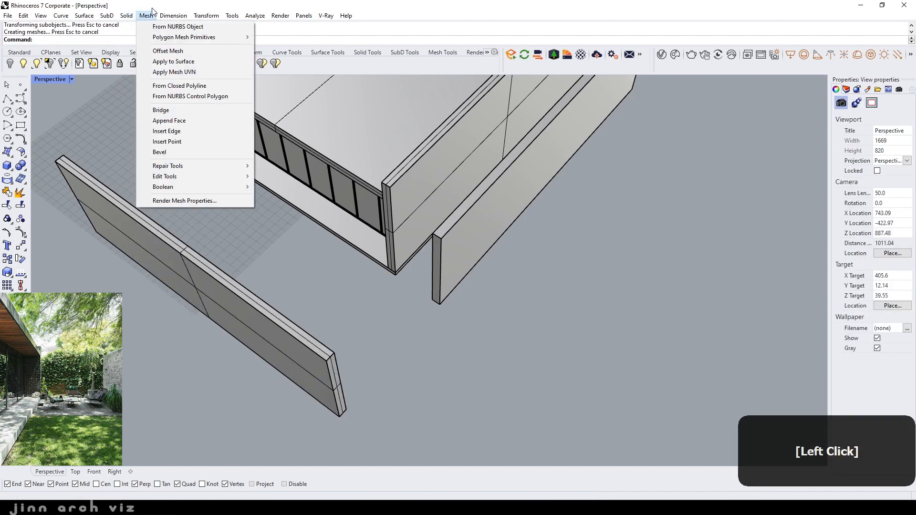
{"action": "mouse_move", "coordinate": [173, 205]}
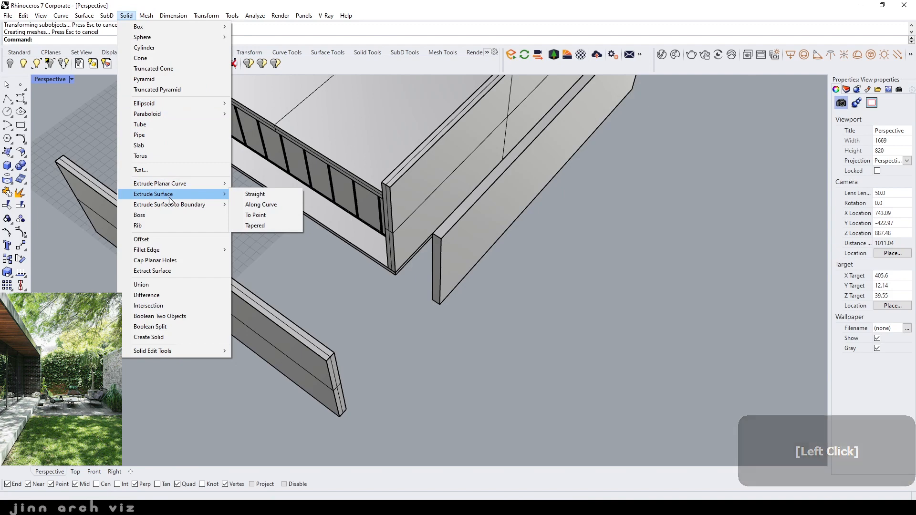
{"action": "left_click", "coordinate": [253, 195]}
{"action": "right_click_drag", "start_coordinate": [349, 239], "coordinate": [336, 260]}
{"action": "scroll", "coordinate": [444, 286], "scroll_direction": "up", "scroll_amount": 5}
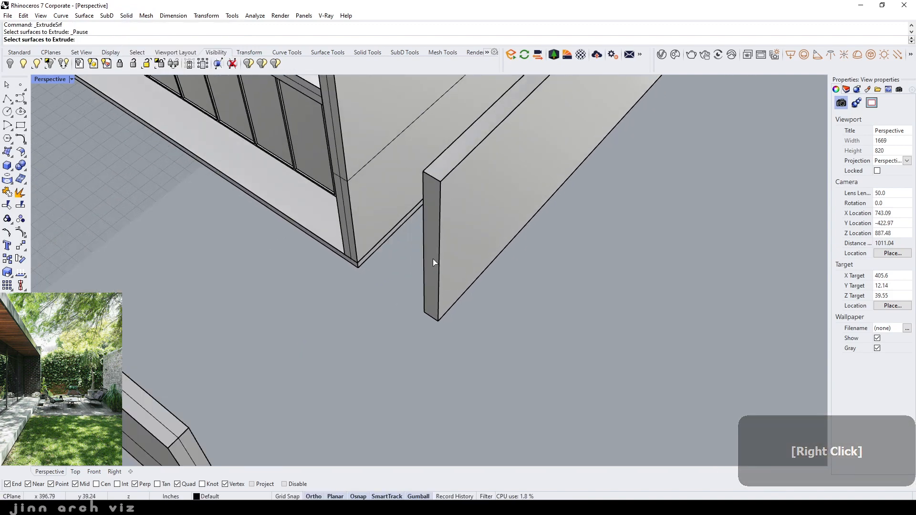
{"action": "left_click", "coordinate": [433, 258]}
{"action": "scroll", "coordinate": [451, 256], "scroll_direction": "down", "scroll_amount": 3}
{"action": "right_click_drag", "start_coordinate": [451, 257], "coordinate": [293, 268]}
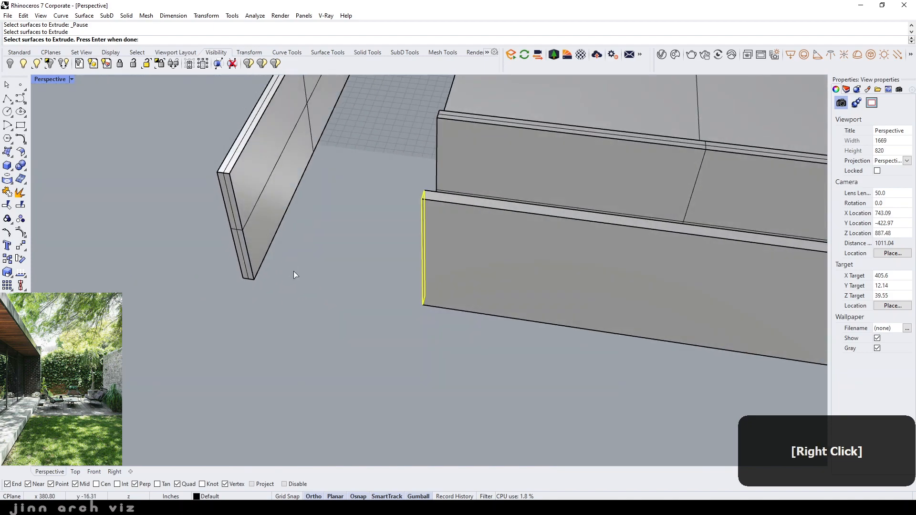
{"action": "key", "text": "space"}
{"action": "left_click", "coordinate": [249, 210]}
{"action": "scroll", "coordinate": [249, 210], "scroll_direction": "down", "scroll_amount": 3}
{"action": "right_click_drag", "start_coordinate": [279, 247], "coordinate": [404, 225]}
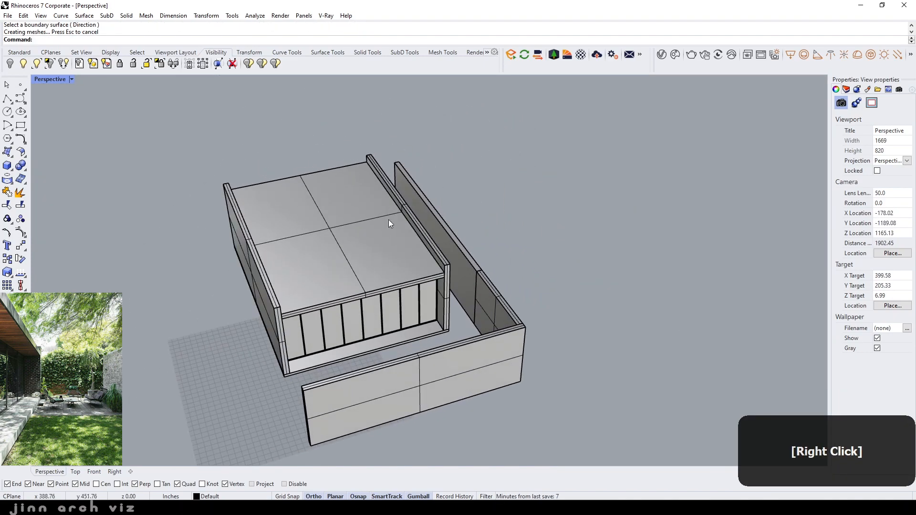
{"action": "scroll", "coordinate": [321, 230], "scroll_direction": "down", "scroll_amount": 2}
{"action": "right_click_drag", "start_coordinate": [322, 230], "coordinate": [411, 245]}
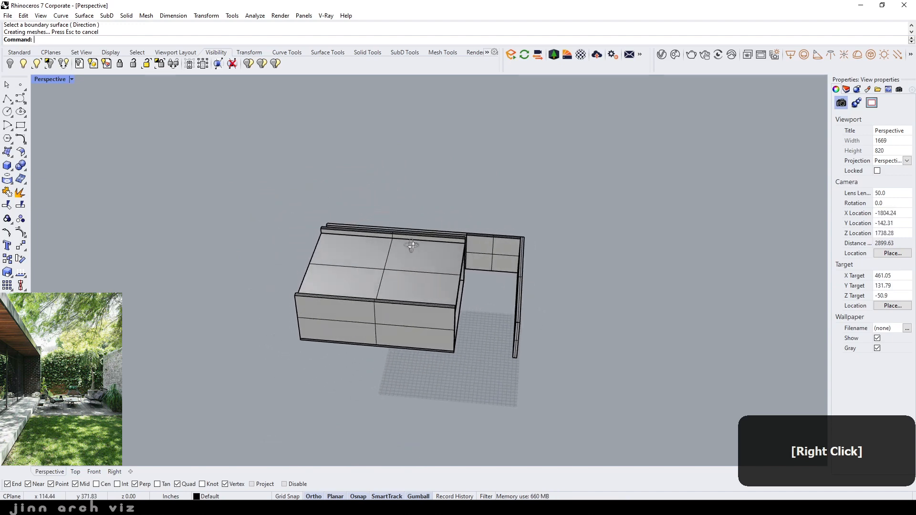
Draw an 18' long ground rectangle from the building's near base corner, reaching across to the side garden wall's inner face.
{"action": "scroll", "coordinate": [482, 323], "scroll_direction": "up", "scroll_amount": 1}
{"action": "scroll", "coordinate": [293, 258], "scroll_direction": "down", "scroll_amount": 2}
{"action": "scroll", "coordinate": [421, 329], "scroll_direction": "up", "scroll_amount": 5}
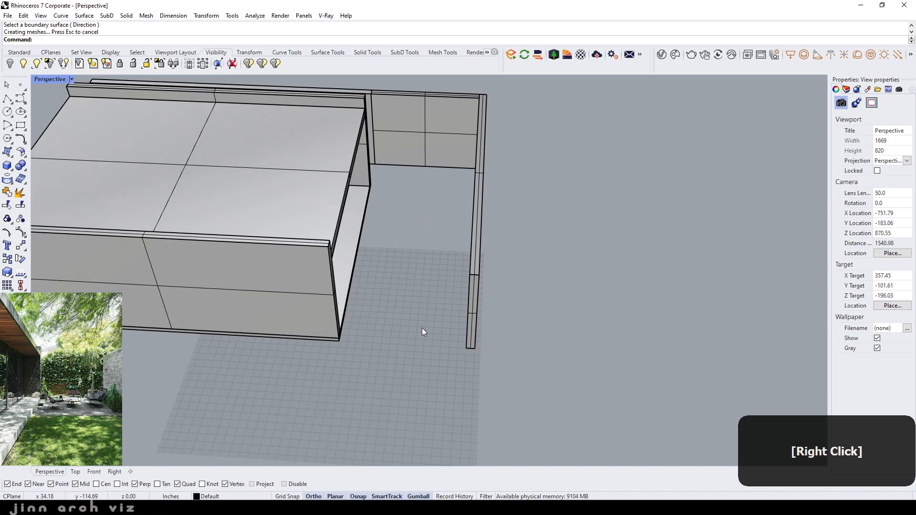
{"action": "left_click", "coordinate": [21, 139]}
{"action": "scroll", "coordinate": [405, 378], "scroll_direction": "up", "scroll_amount": 3}
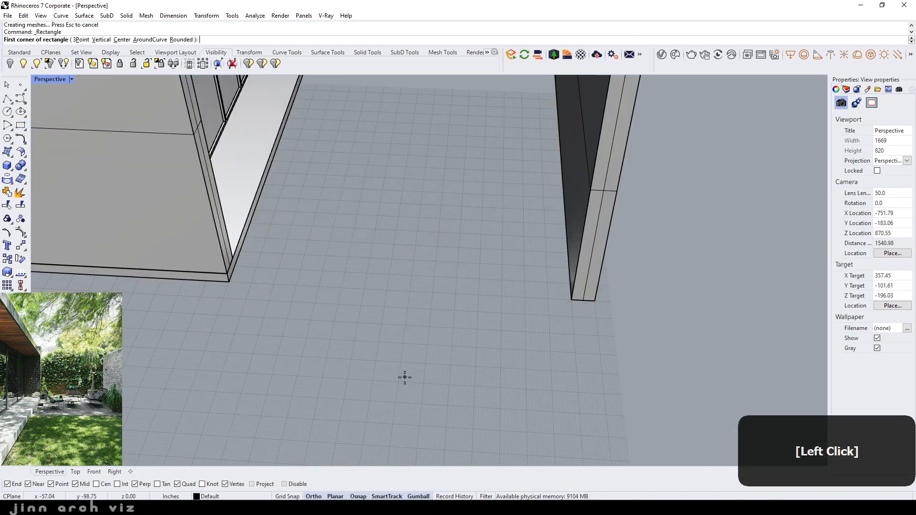
{"action": "left_click", "coordinate": [231, 286]}
{"action": "scroll", "coordinate": [363, 377], "scroll_direction": "down", "scroll_amount": 3}
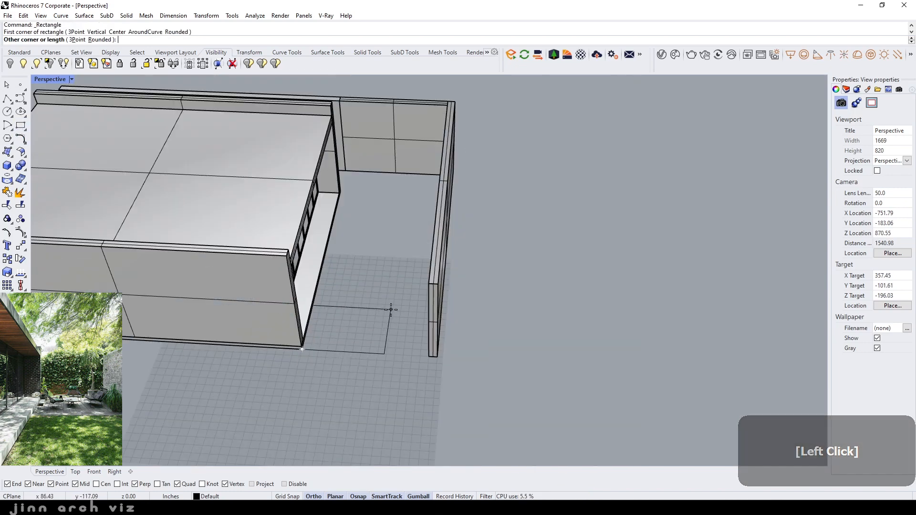
{"action": "scroll", "coordinate": [391, 309], "scroll_direction": "up", "scroll_amount": 2}
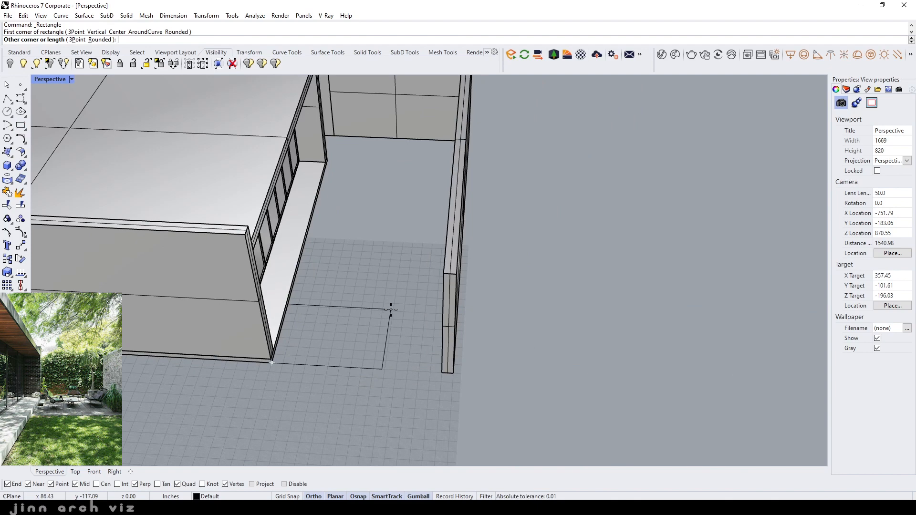
{"action": "type", "text": "1"}
{"action": "type", "text": "18'"}
{"action": "key", "text": "Return"}
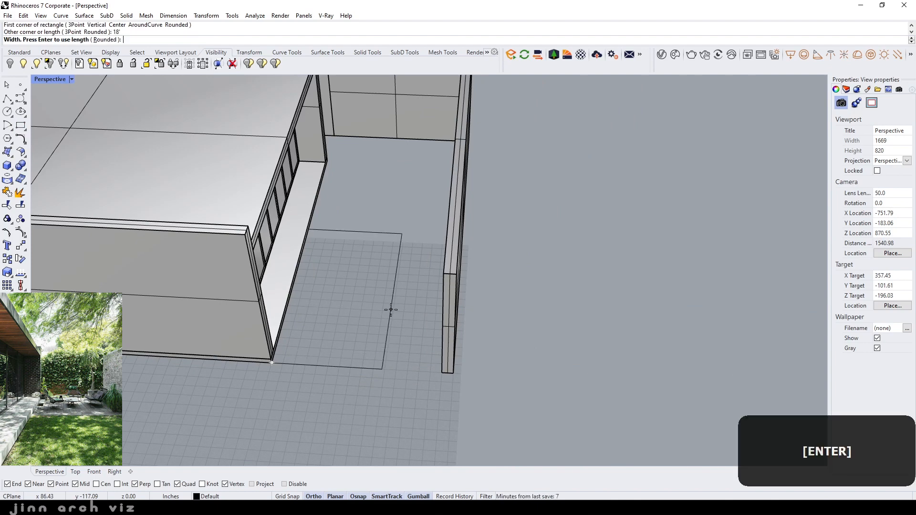
{"action": "scroll", "coordinate": [391, 310], "scroll_direction": "up", "scroll_amount": 2}
{"action": "right_click_drag", "start_coordinate": [388, 309], "coordinate": [581, 316]}
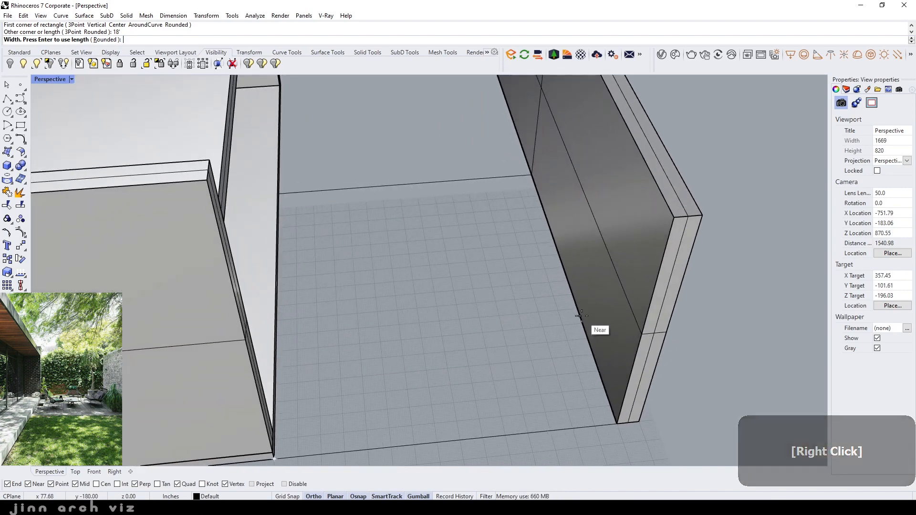
{"action": "left_click", "coordinate": [469, 300]}
{"action": "scroll", "coordinate": [413, 288], "scroll_direction": "down", "scroll_amount": 3}
{"action": "right_click_drag", "start_coordinate": [413, 288], "coordinate": [383, 290]}
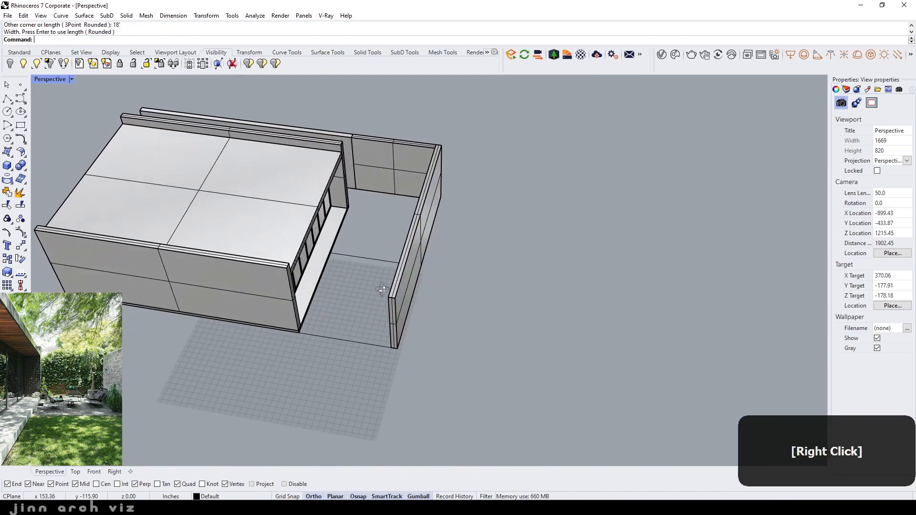
Draw a second ground rectangle from the building platform's far corner to the first rectangle's corner at the side garden wall.
{"action": "scroll", "coordinate": [369, 198], "scroll_direction": "up", "scroll_amount": 6}
{"action": "right_click_drag", "start_coordinate": [352, 244], "coordinate": [356, 264]}
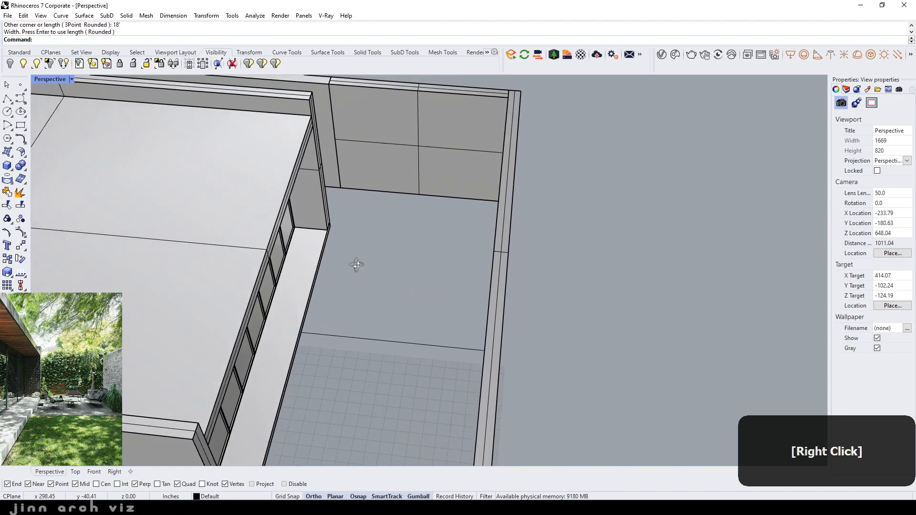
{"action": "scroll", "coordinate": [366, 278], "scroll_direction": "up", "scroll_amount": 4}
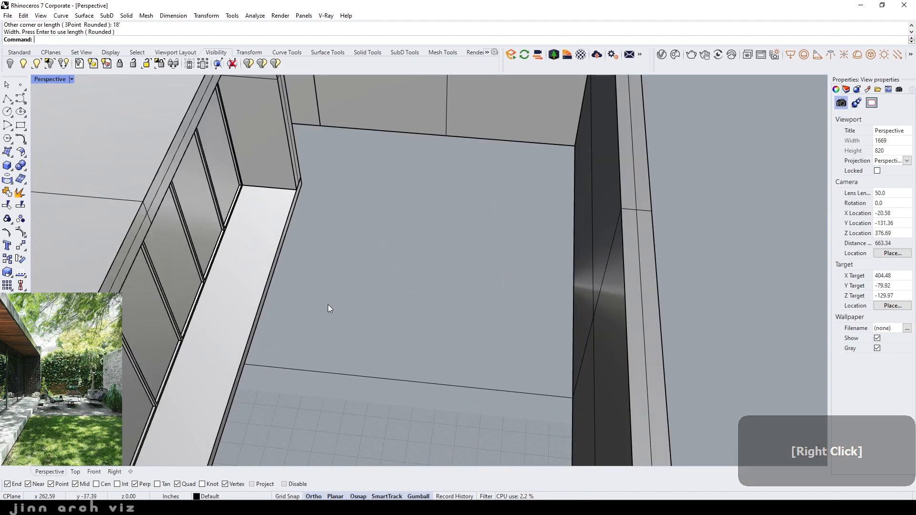
{"action": "key", "text": "space"}
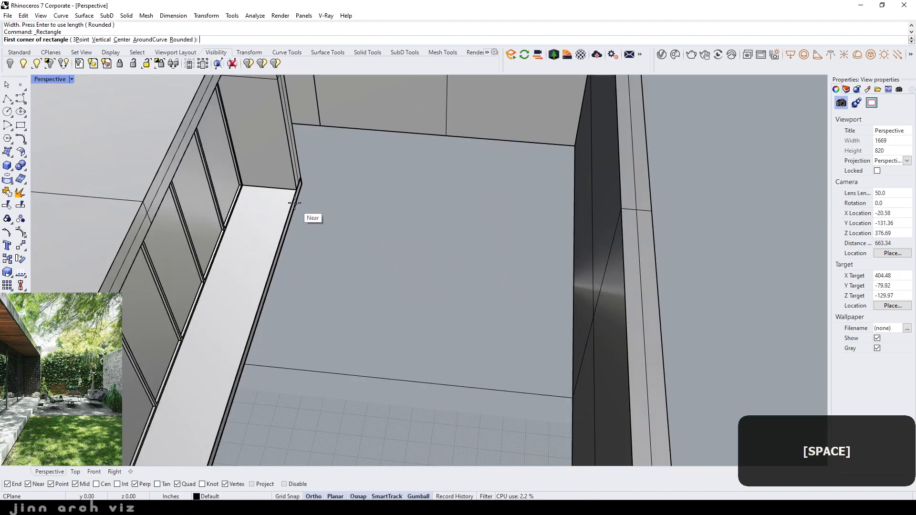
{"action": "left_click", "coordinate": [302, 184]}
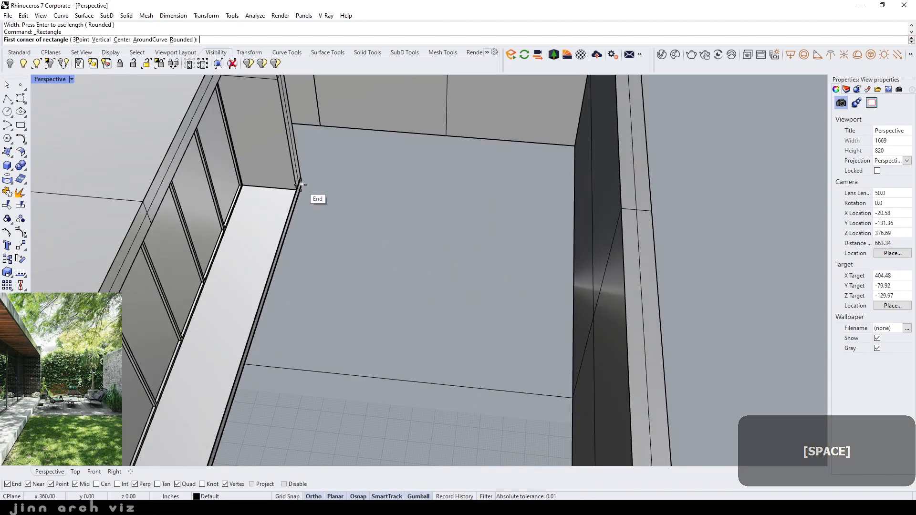
{"action": "left_click", "coordinate": [571, 397]}
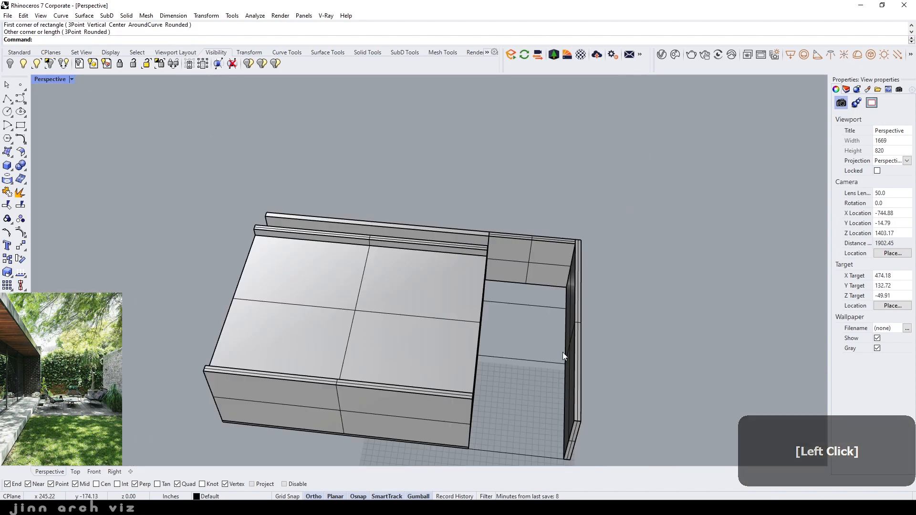
Draw a narrow ground rectangle along the gap between the building and the front garden wall, up to the side garden wall.
{"action": "right_click_drag", "start_coordinate": [562, 352], "coordinate": [441, 260]}
{"action": "key", "text": "space"}
{"action": "left_click", "coordinate": [400, 298]}
{"action": "scroll", "coordinate": [430, 225], "scroll_direction": "down", "scroll_amount": 6}
{"action": "scroll", "coordinate": [442, 130], "scroll_direction": "up", "scroll_amount": 12}
{"action": "left_click", "coordinate": [462, 188]}
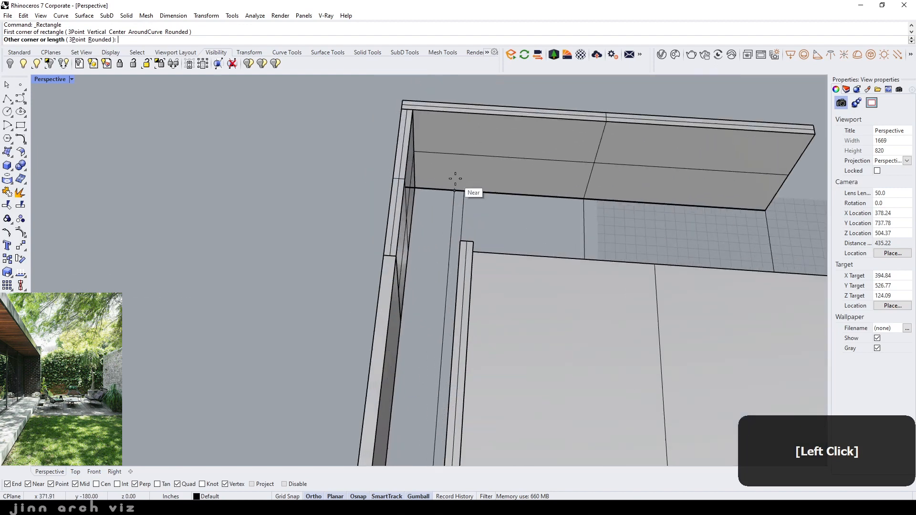
Extrude the narrow strip rectangle along the front garden wall into a solid 0.5" high.
{"action": "scroll", "coordinate": [463, 188], "scroll_direction": "down", "scroll_amount": 5}
{"action": "right_click_drag", "start_coordinate": [516, 280], "coordinate": [414, 235]}
{"action": "scroll", "coordinate": [415, 236], "scroll_direction": "down", "scroll_amount": 10}
{"action": "right_click_drag", "start_coordinate": [417, 303], "coordinate": [361, 287]}
{"action": "scroll", "coordinate": [549, 369], "scroll_direction": "up", "scroll_amount": 7}
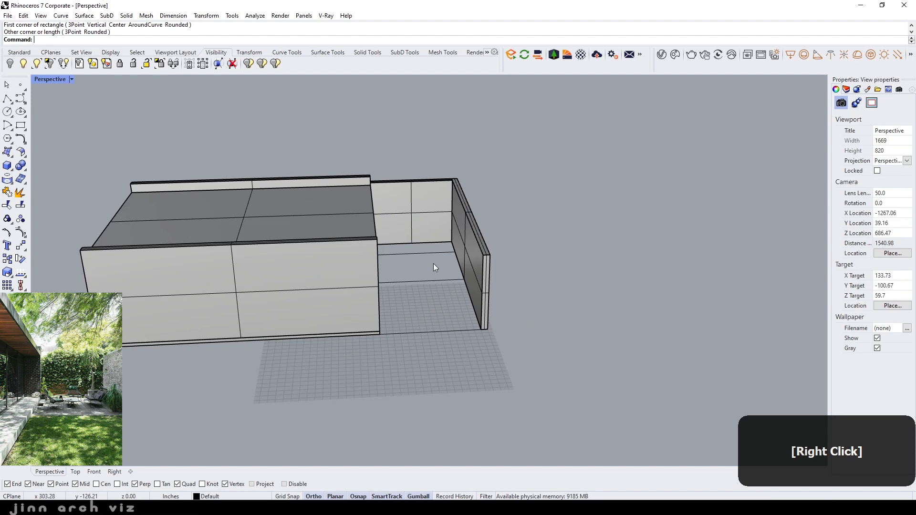
{"action": "scroll", "coordinate": [433, 266], "scroll_direction": "up", "scroll_amount": 4}
{"action": "left_click", "coordinate": [433, 238]}
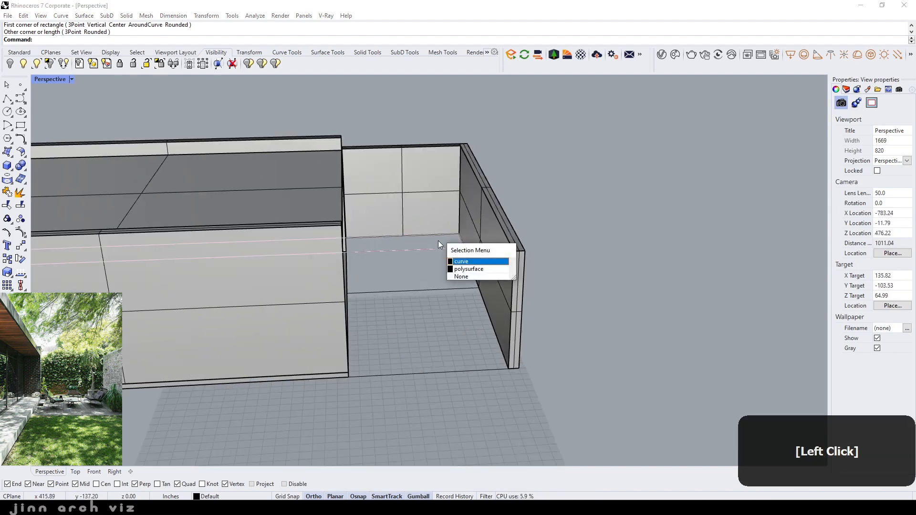
{"action": "left_click", "coordinate": [459, 262]}
{"action": "right_click", "coordinate": [241, 41]}
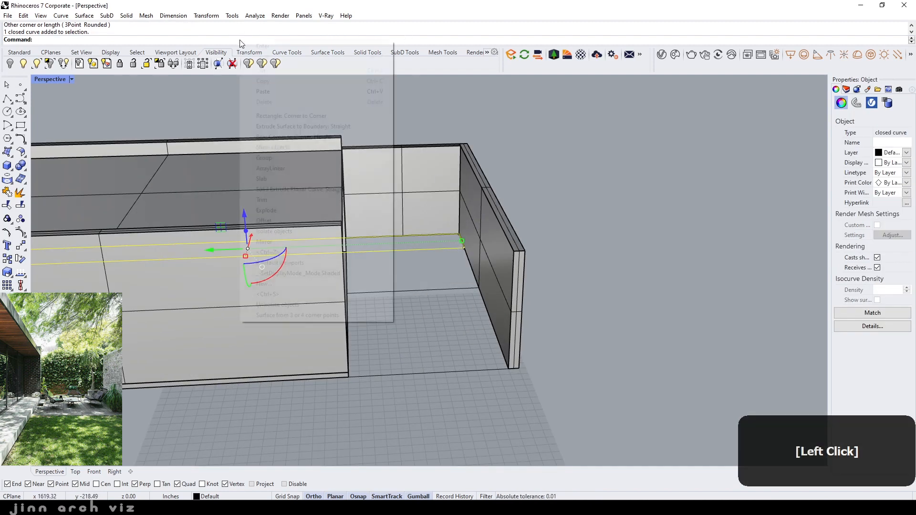
{"action": "left_click", "coordinate": [316, 190]}
{"action": "type", "text": ".5"}
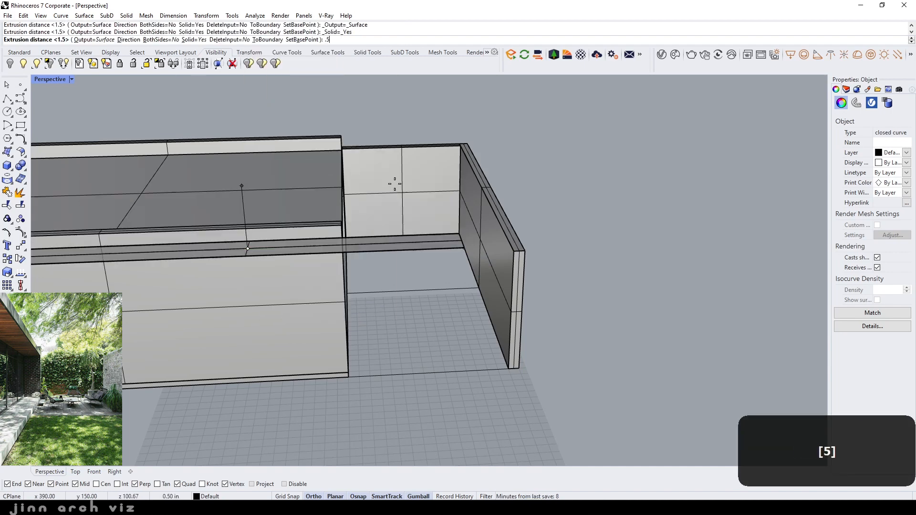
{"action": "key", "text": "Return"}
Extrude the middle ground rectangle, between the narrow strip and the 18' rectangle, into a solid 1" high.
{"action": "left_click", "coordinate": [414, 280]}
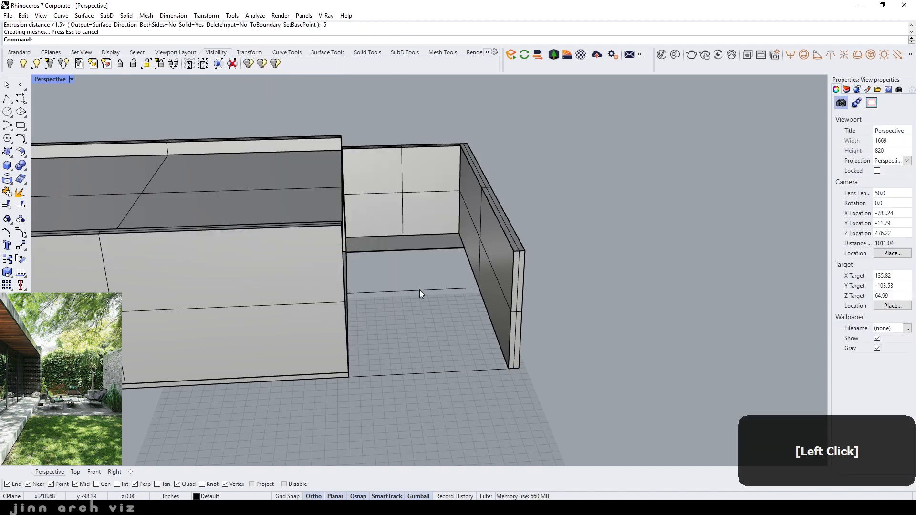
{"action": "left_click", "coordinate": [420, 290]}
{"action": "left_click", "coordinate": [453, 318]}
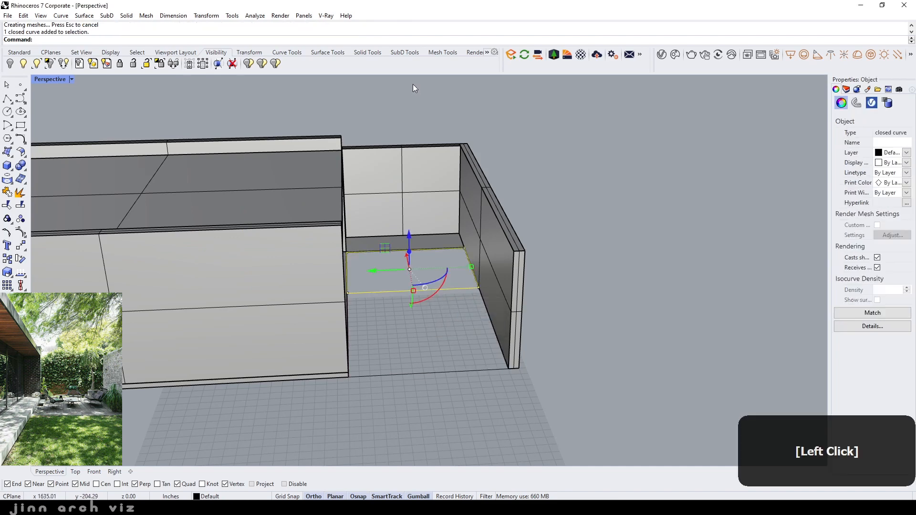
{"action": "right_click", "coordinate": [413, 40]}
{"action": "left_click", "coordinate": [461, 114]}
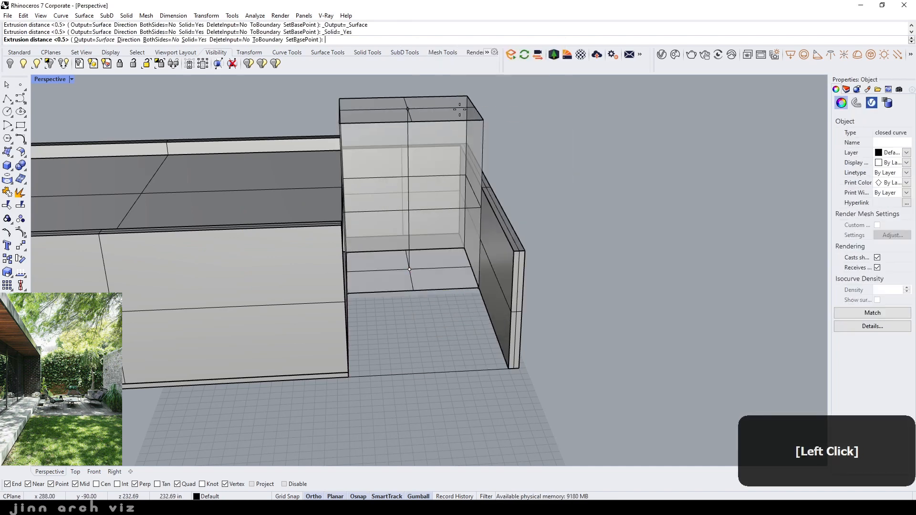
{"action": "type", "text": "1"}
{"action": "key", "text": "Return"}
{"action": "key", "text": "Escape"}
Extrude the 18' ground rectangle at the courtyard's open end into a solid 0.5" high.
{"action": "left_click", "coordinate": [472, 371]}
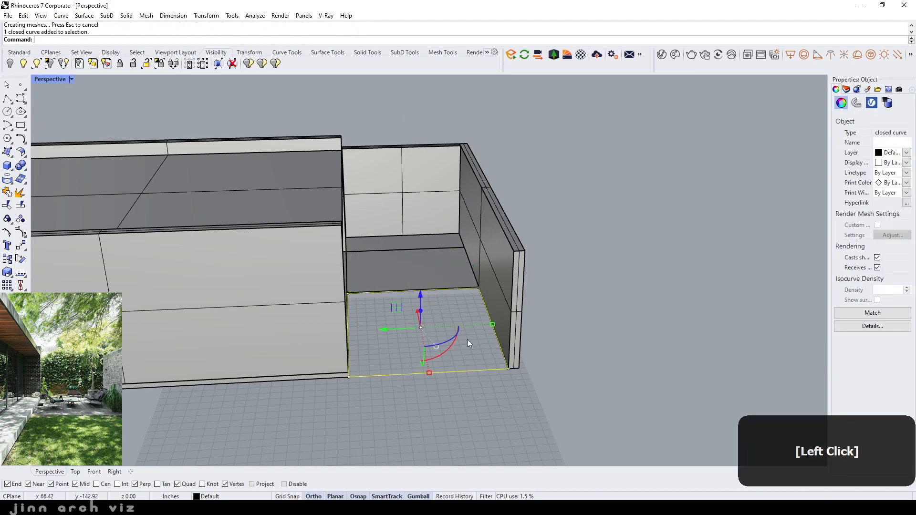
{"action": "right_click", "coordinate": [446, 44]}
{"action": "left_click", "coordinate": [471, 113]}
{"action": "type", "text": ".5"}
{"action": "key", "text": "Return"}
{"action": "left_click", "coordinate": [479, 113]}
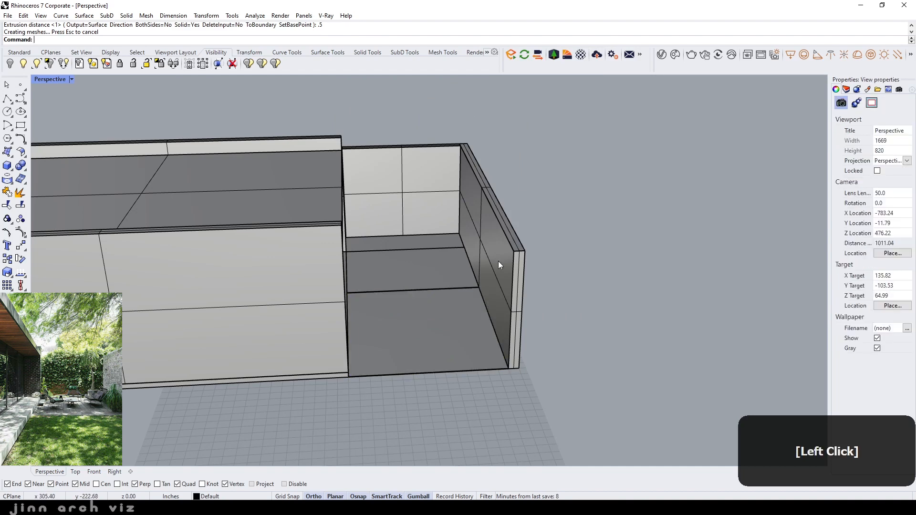
Group the narrow strip slab along the front garden wall with the 18' slab at the courtyard's open end.
{"action": "left_click", "coordinate": [451, 323]}
{"action": "left_click", "coordinate": [444, 243], "text": "shift"}
{"action": "right_click", "coordinate": [444, 244]}
{"action": "key", "text": "Escape"}
{"action": "left_click", "coordinate": [444, 244]}
{"action": "left_click", "coordinate": [446, 325], "text": "shift"}
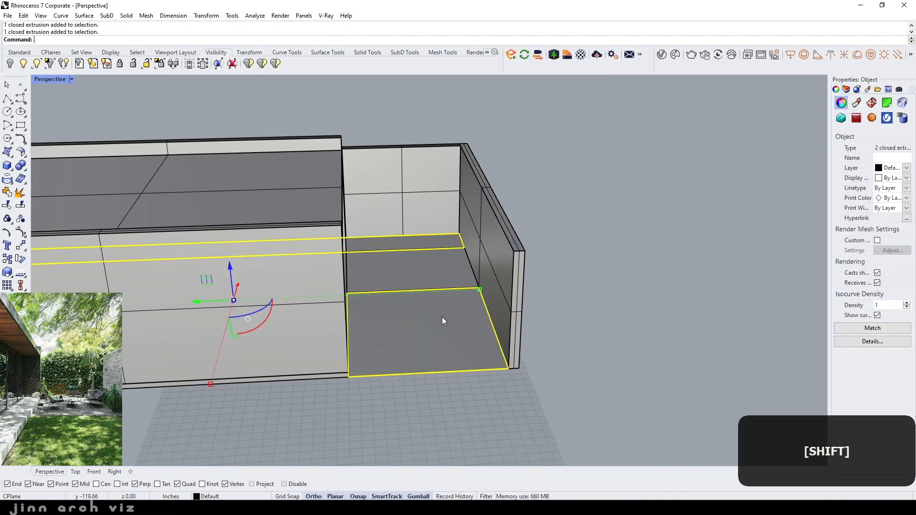
{"action": "key", "text": "space"}
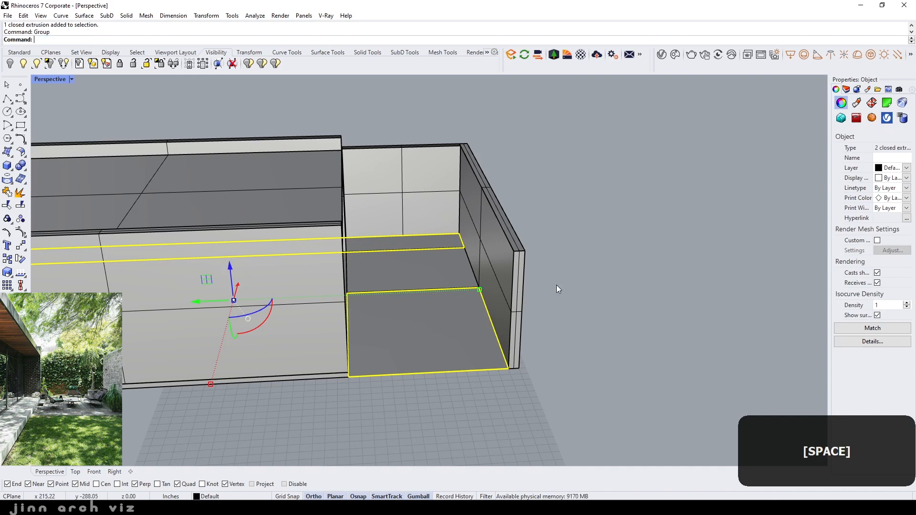
{"action": "left_click", "coordinate": [536, 271]}
Frame the courtyard at eye level between the glass front and side garden wall, and save it as the named view "scene-1".
{"action": "scroll", "coordinate": [519, 271], "scroll_direction": "down", "scroll_amount": 2}
{"action": "right_click_drag", "start_coordinate": [518, 268], "coordinate": [458, 223]}
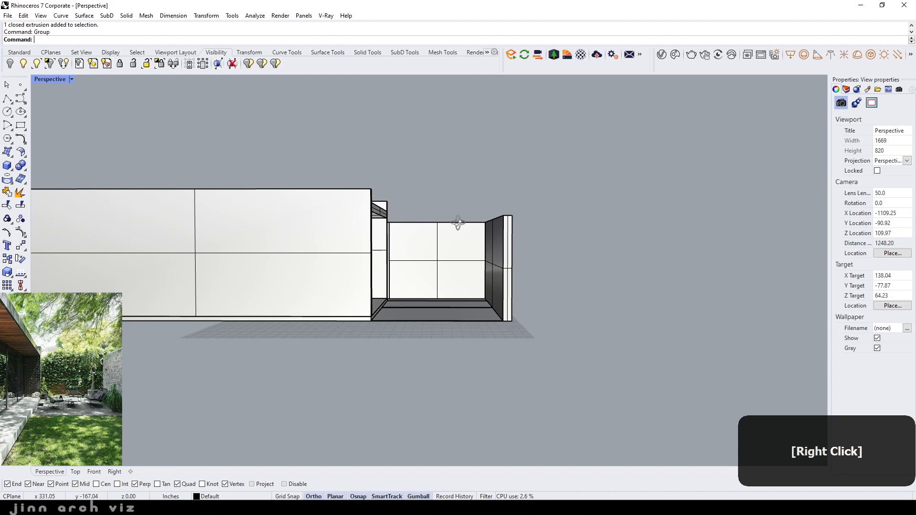
{"action": "mouse_move", "coordinate": [438, 281]}
{"action": "right_mouse_down", "text": "ctrl"}
{"action": "mouse_move", "coordinate": [439, 223]}
{"action": "mouse_move", "coordinate": [447, 233]}
{"action": "mouse_move", "coordinate": [413, 247]}
{"action": "mouse_move", "coordinate": [440, 265]}
{"action": "mouse_move", "coordinate": [429, 273]}
{"action": "right_mouse_up", "text": "ctrl"}
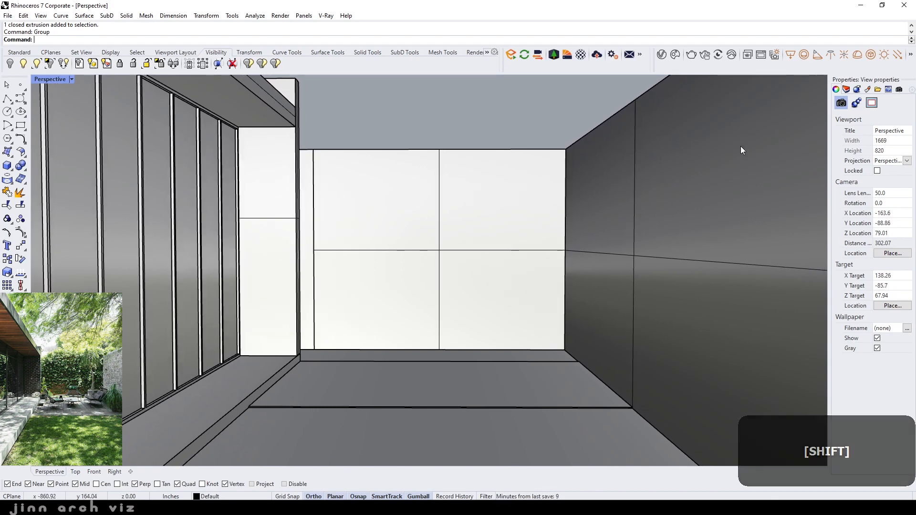
{"action": "left_click", "coordinate": [899, 91]}
{"action": "left_click", "coordinate": [899, 91]}
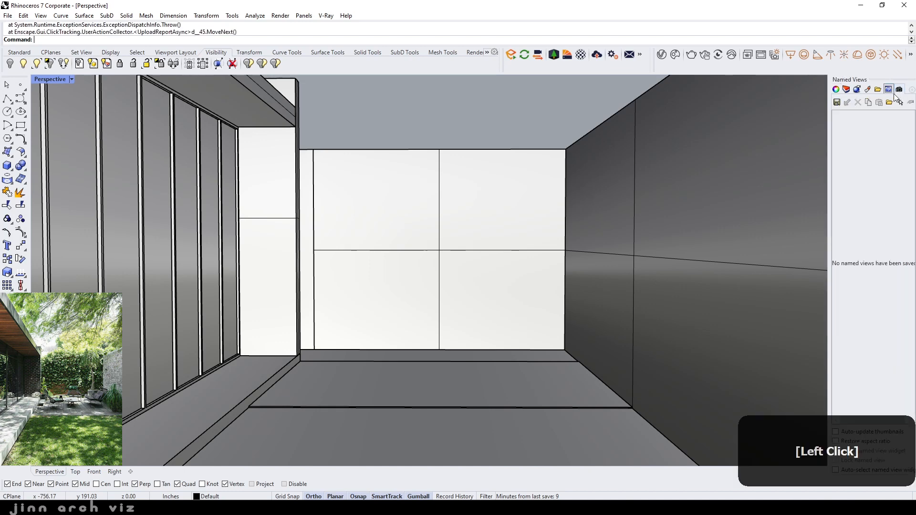
{"action": "left_click", "coordinate": [837, 103]}
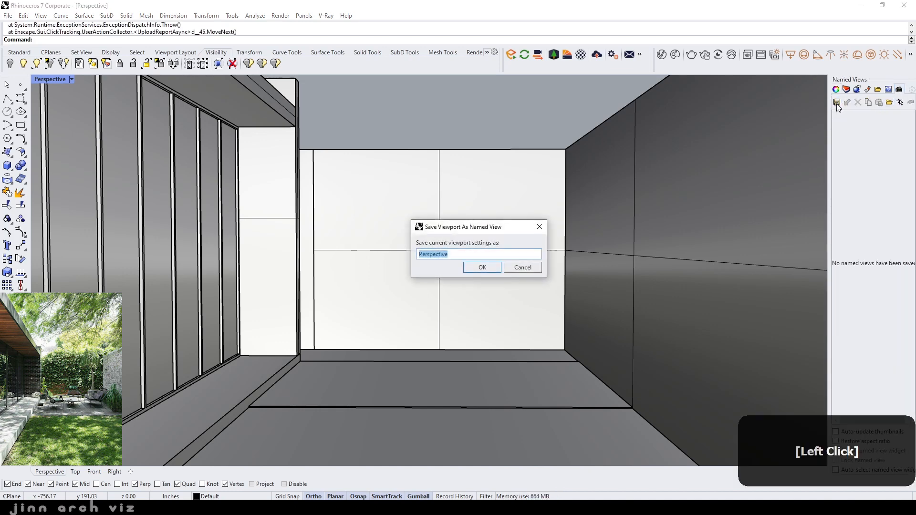
{"action": "type", "text": "scene-1"}
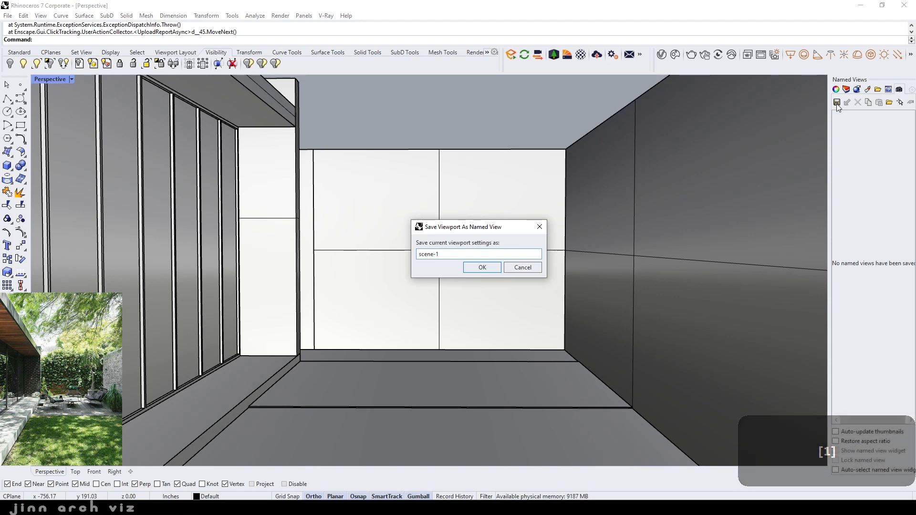
{"action": "left_click", "coordinate": [481, 270]}
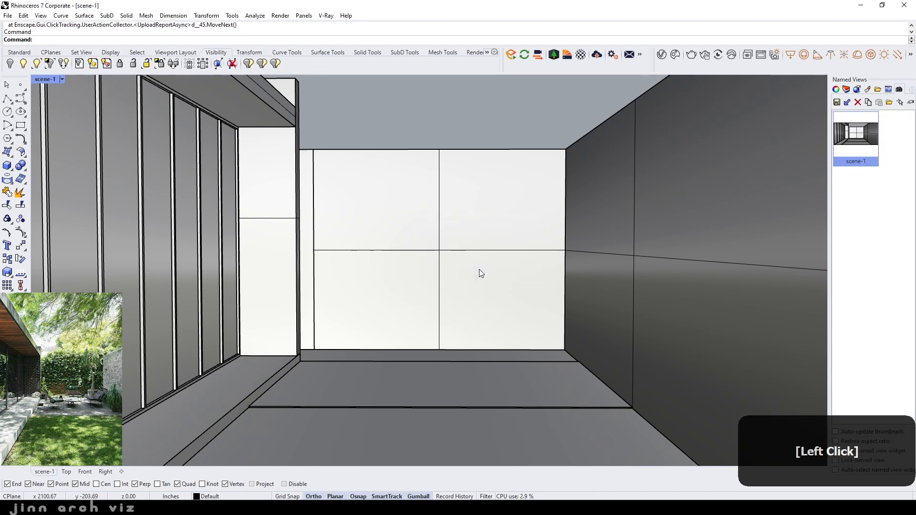